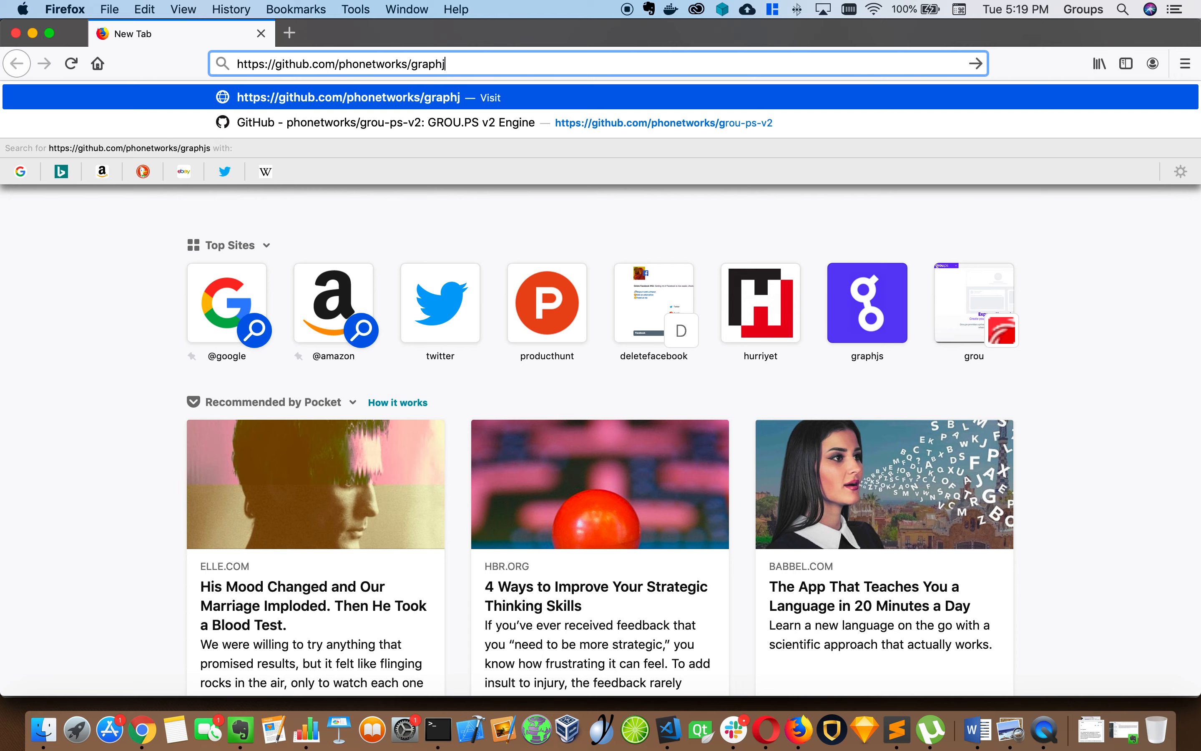
# Load the phonetworks/graphjs-server repository and scroll its README down to the Heroku Installation section
pyautogui.press('Return')
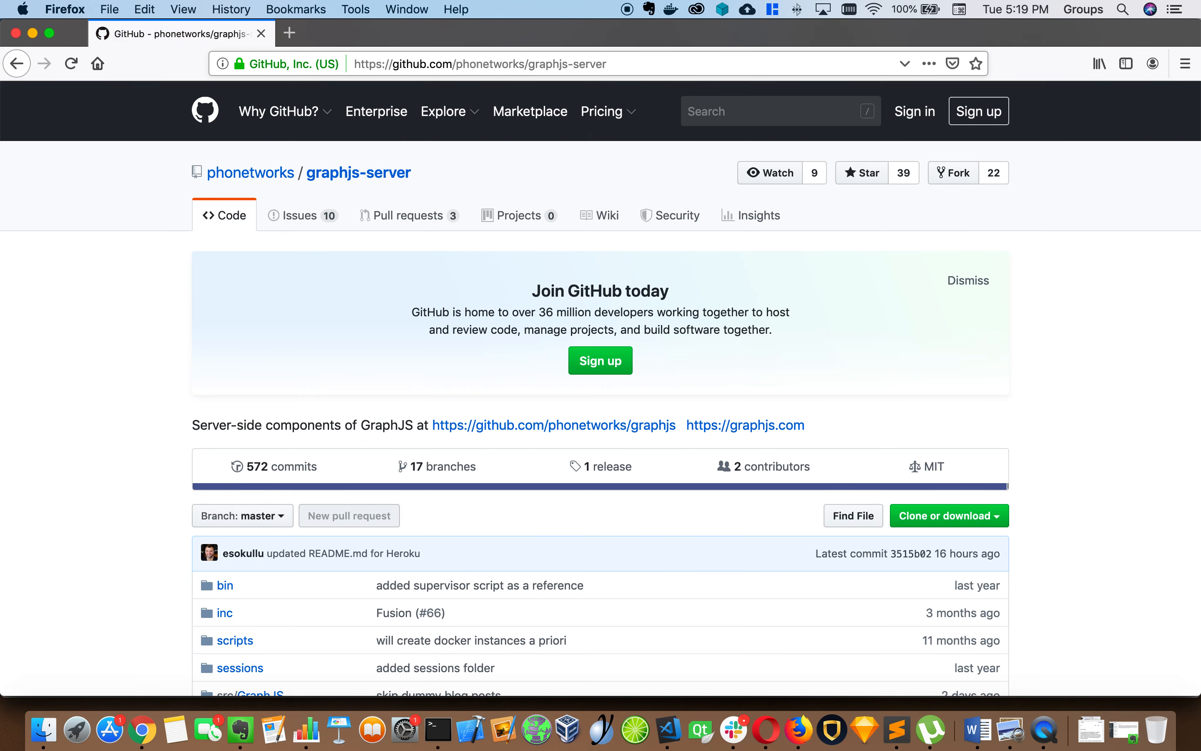
pyautogui.scroll(-3, 405, 270)
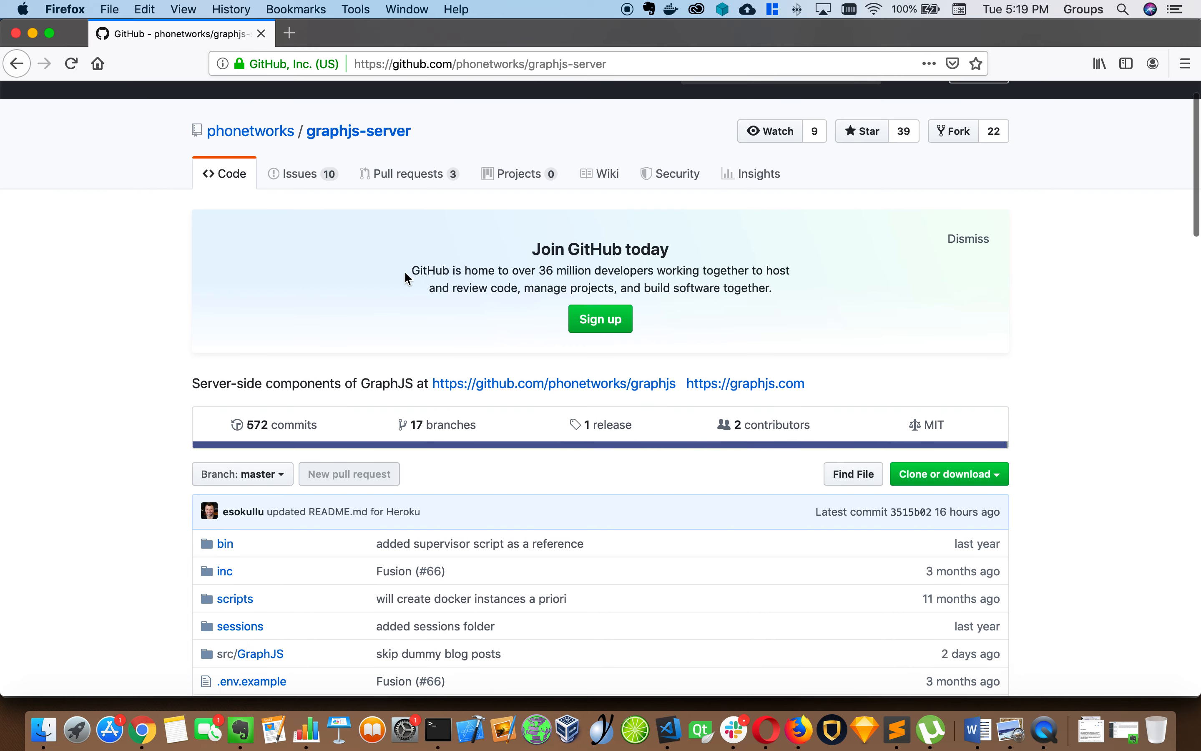
pyautogui.scroll(3, 405, 270)
pyautogui.scroll(-3, 405, 274)
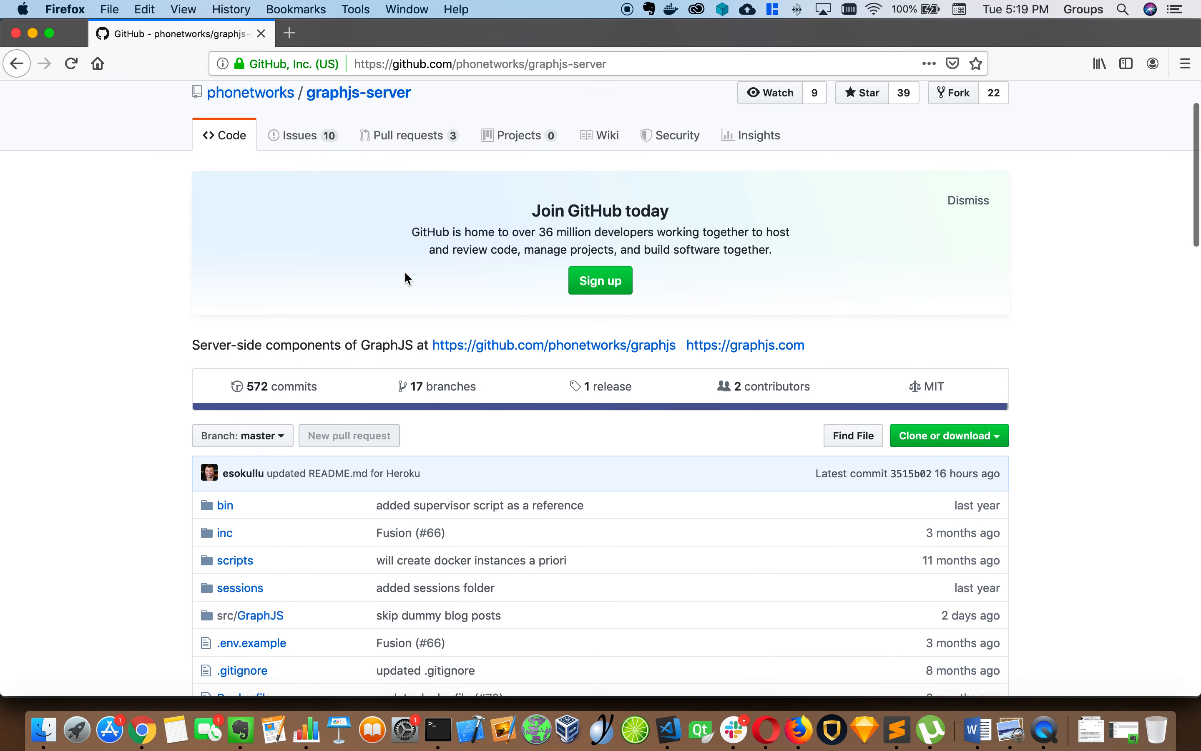
pyautogui.scroll(-10, 405, 274)
pyautogui.scroll(-15, 406, 274)
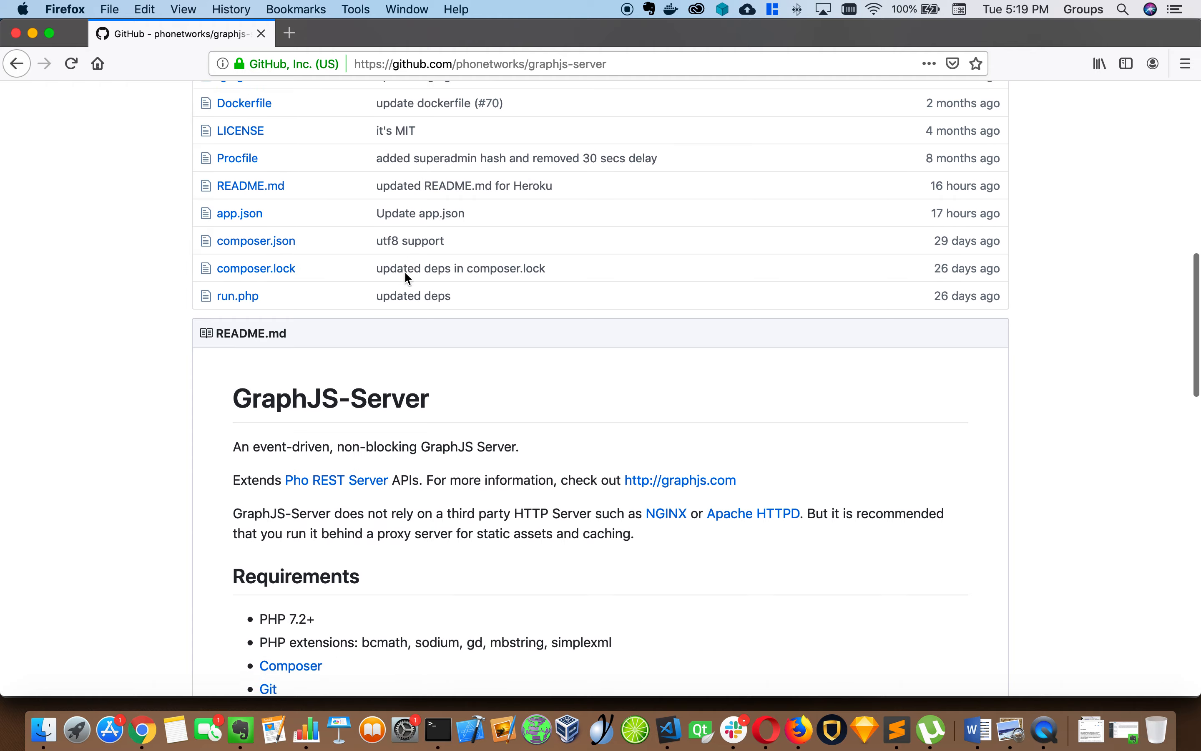
pyautogui.scroll(-2, 344, 381)
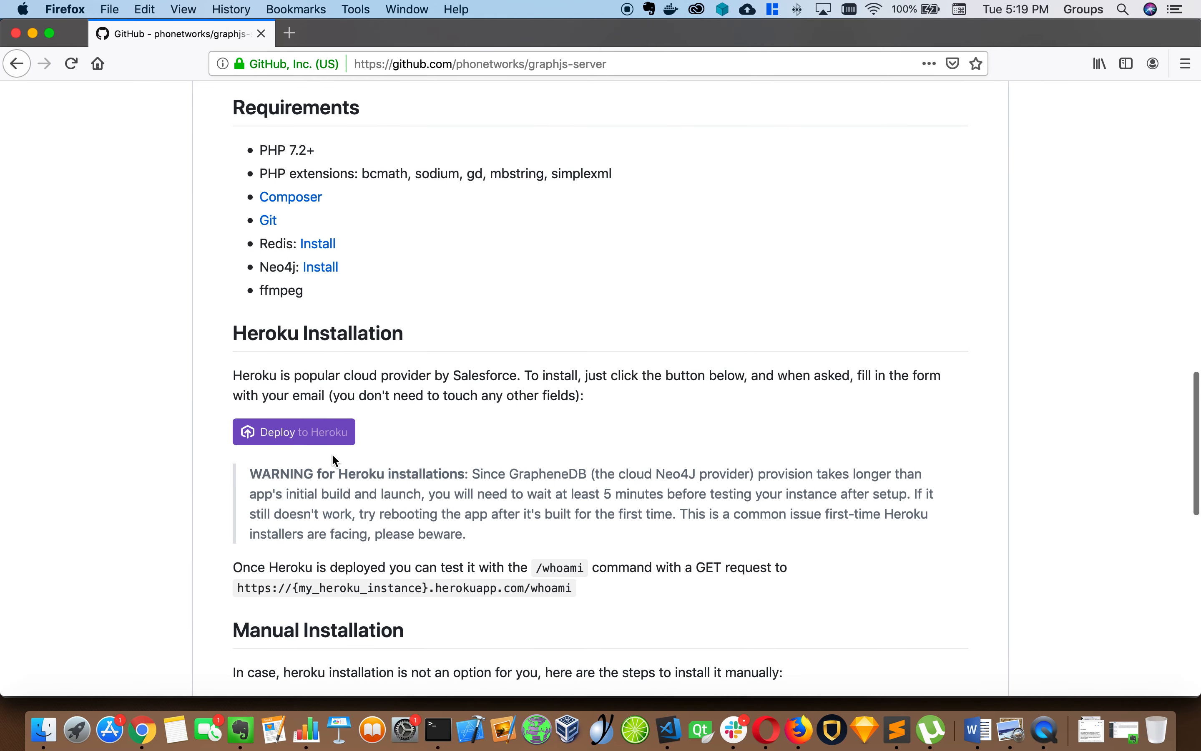
# Start the Deploy to Heroku flow and submit the account e-mail and password to log in
pyautogui.click(310, 438)
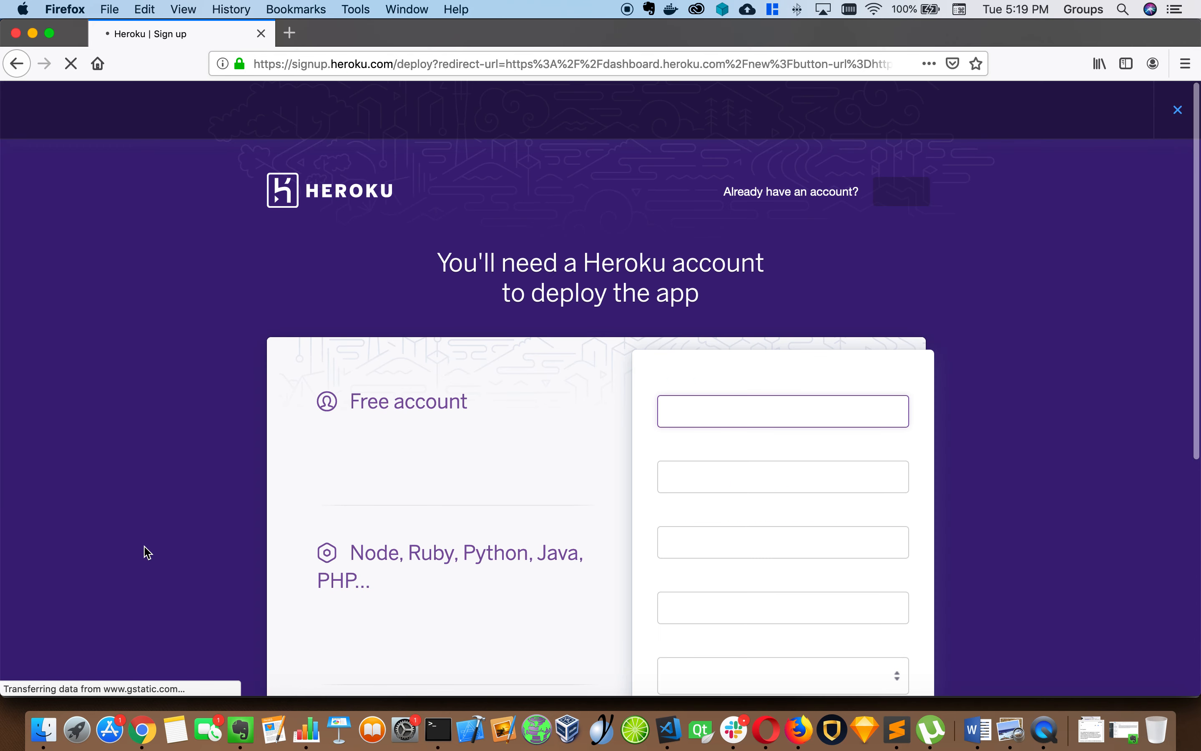
pyautogui.click(882, 193)
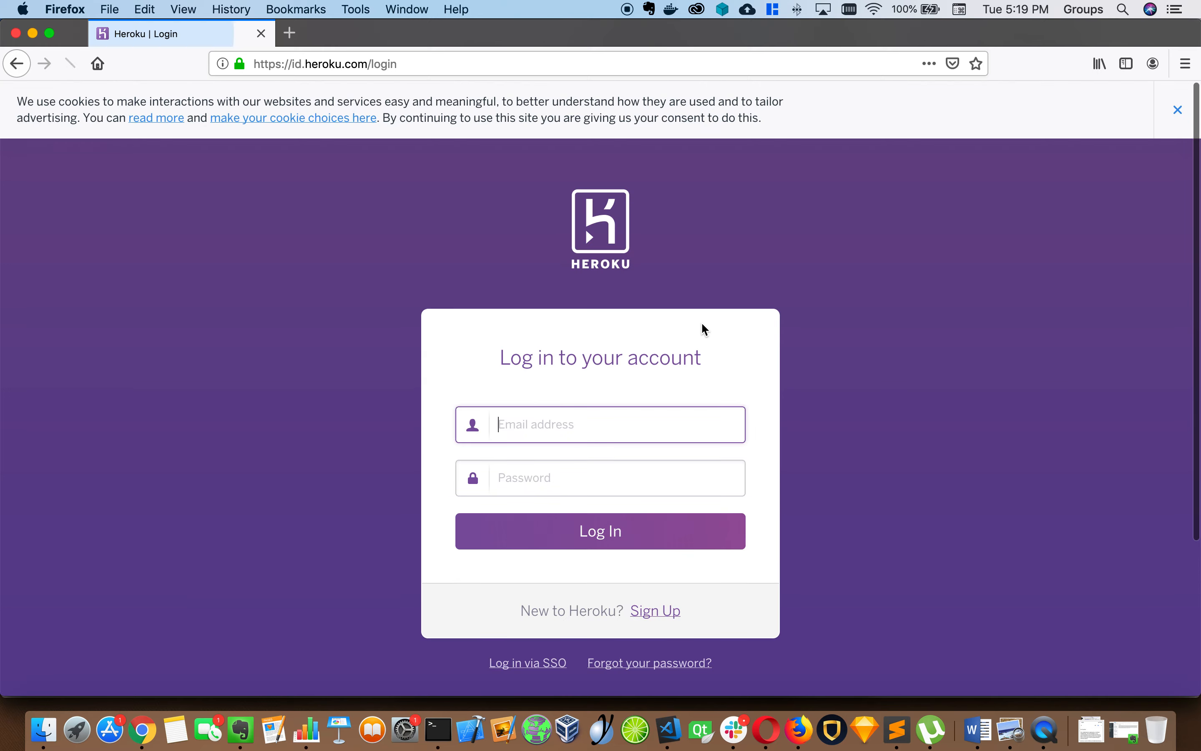
pyautogui.press('Tab')
pyautogui.write('•••••••••')
pyautogui.press('Return')
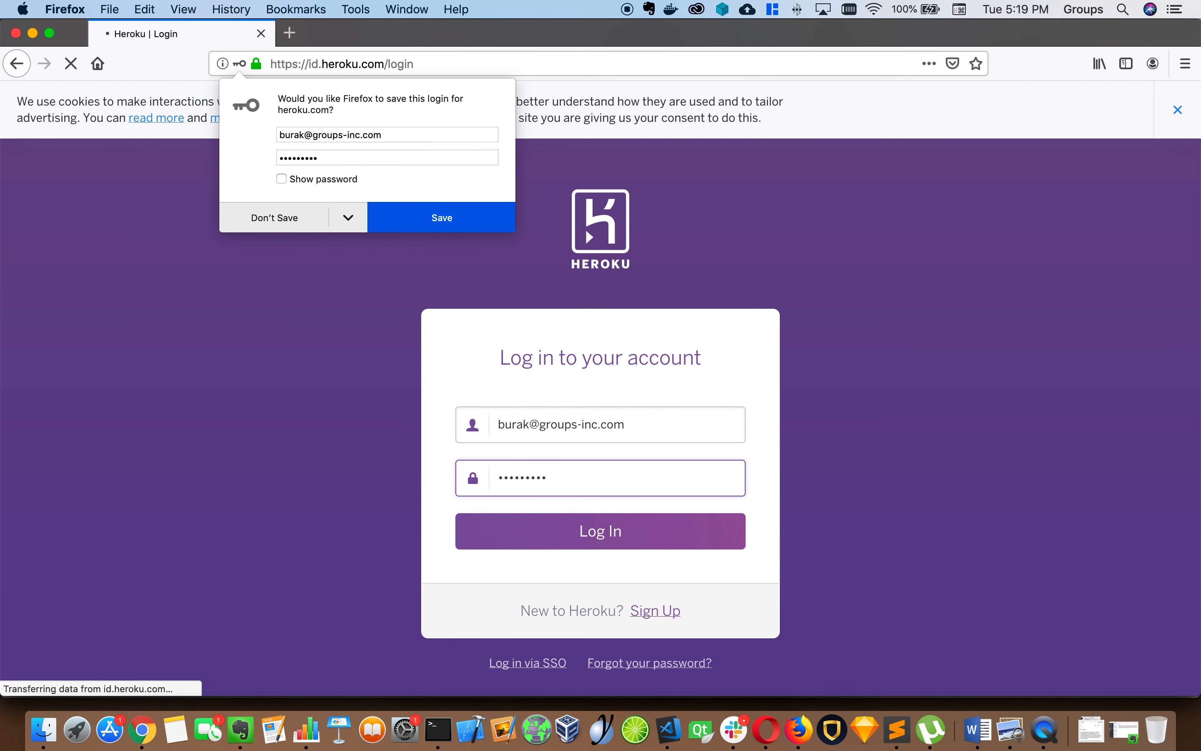
# Decline the browser's save-login prompt and resubmit the suggested e-mail with the password
pyautogui.click(282, 224)
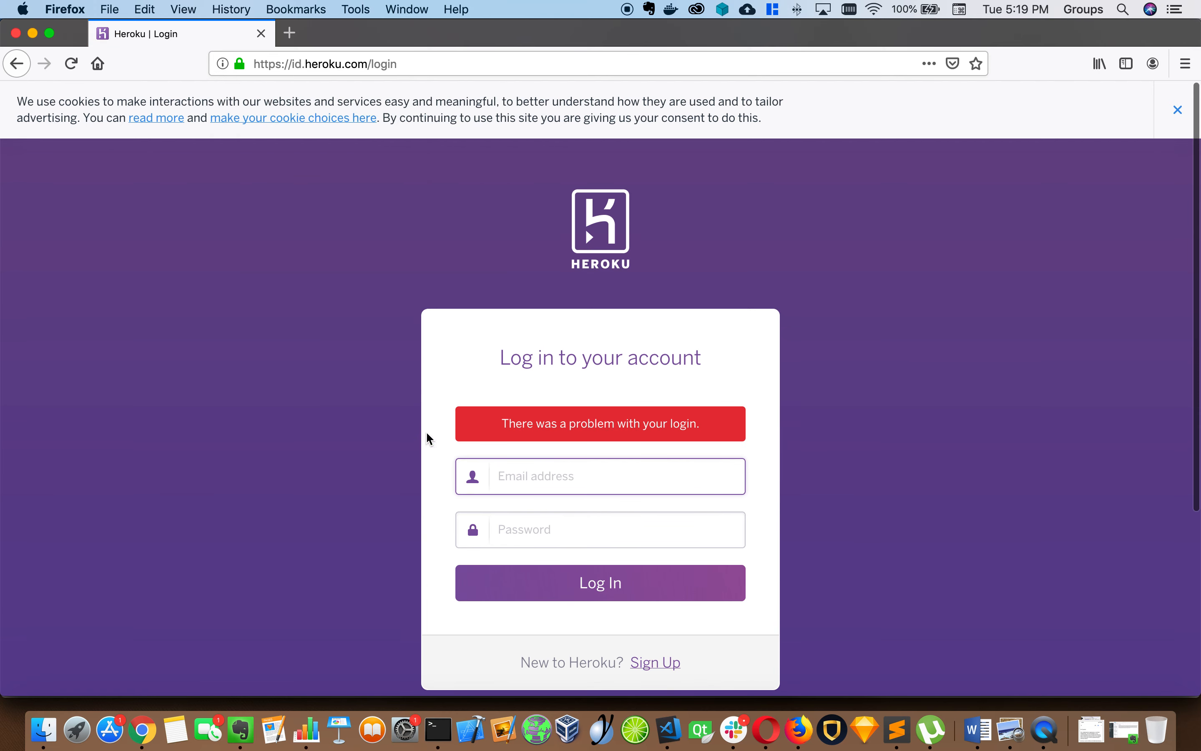
pyautogui.write('burak')
pyautogui.press('Down')
pyautogui.press('Return')
pyautogui.press('Tab')
pyautogui.write('••••••')
pyautogui.press('Return')
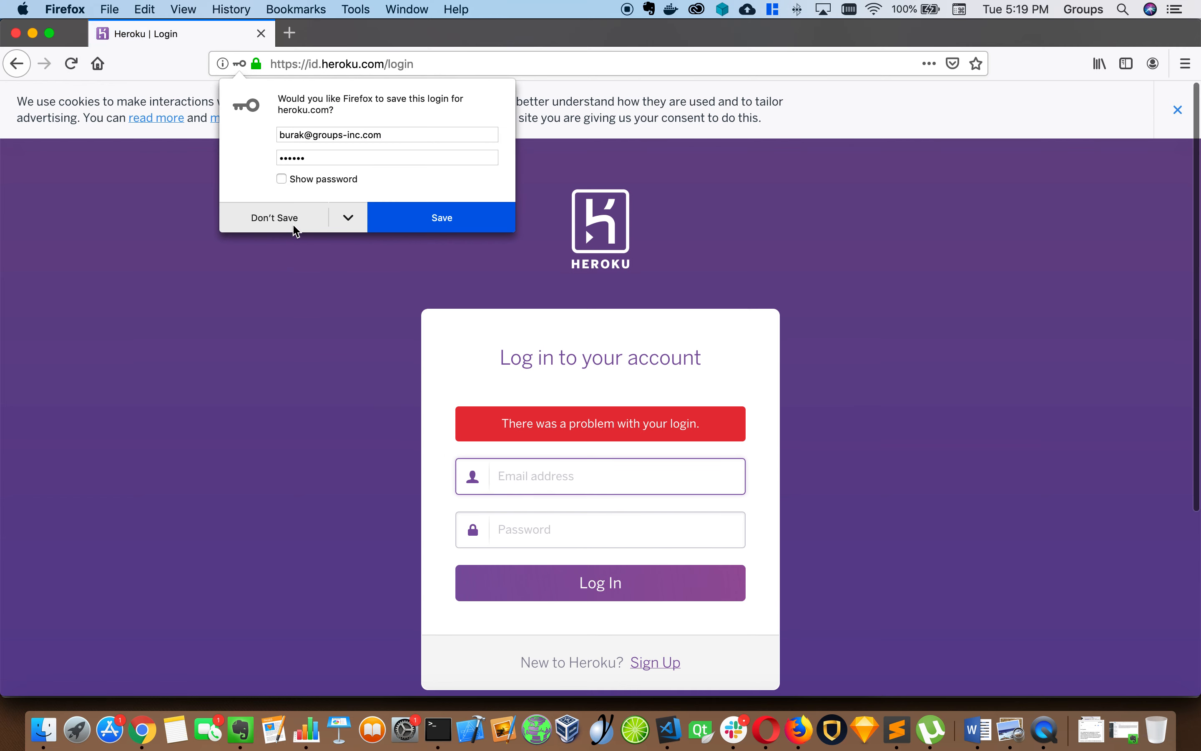
# Dismiss the save-login prompt again and retry logging in with the saved e-mail and password
pyautogui.click(295, 229)
pyautogui.write('bur')
pyautogui.press('Down')
pyautogui.press('Return')
pyautogui.press('Tab')
pyautogui.write('•••••••••')
pyautogui.press('Return')
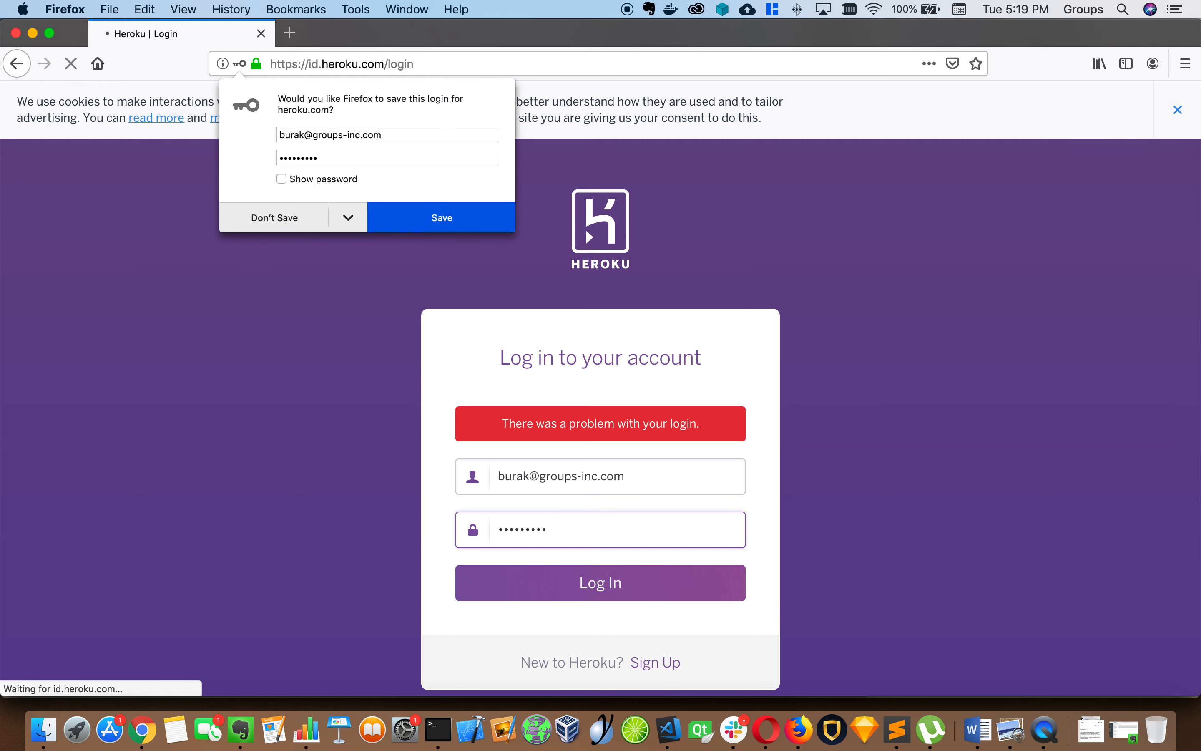
# Resubmit the credentials once more and dismiss the final save-login prompt to reach Create New App
pyautogui.click(295, 224)
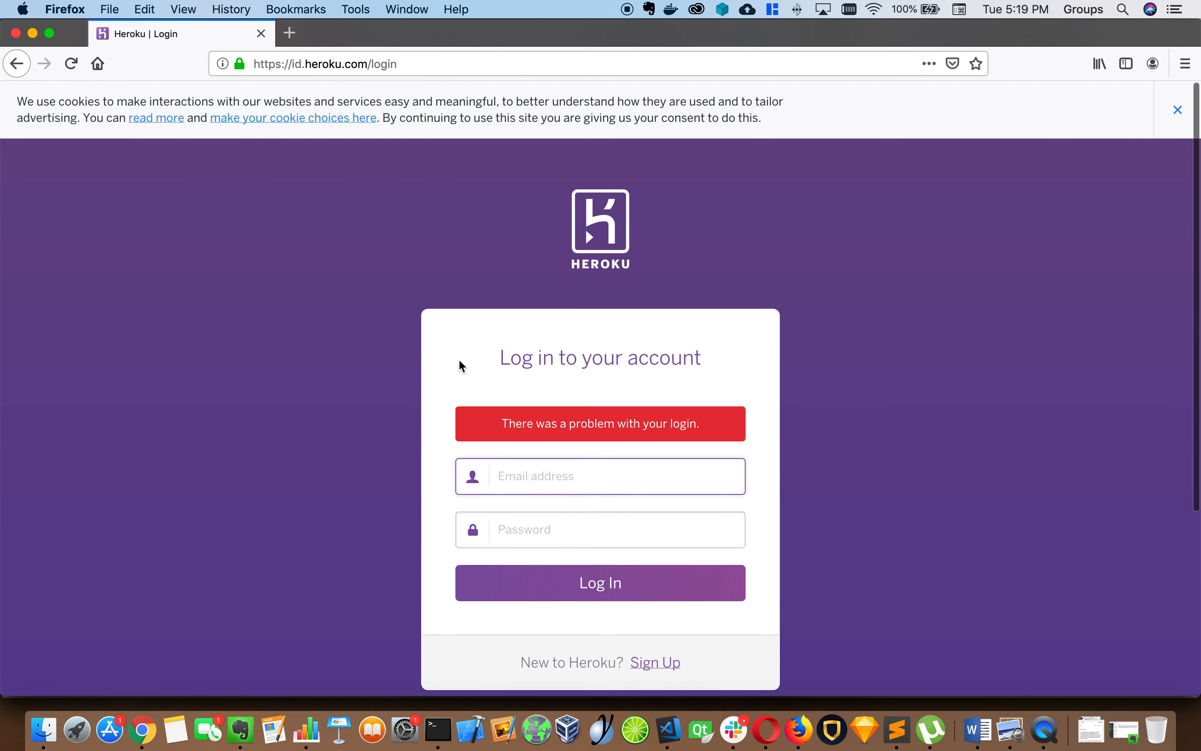
pyautogui.write('burak')
pyautogui.press('Down')
pyautogui.press('Return')
pyautogui.press('Tab')
pyautogui.write('•••••••••')
pyautogui.press('Return')
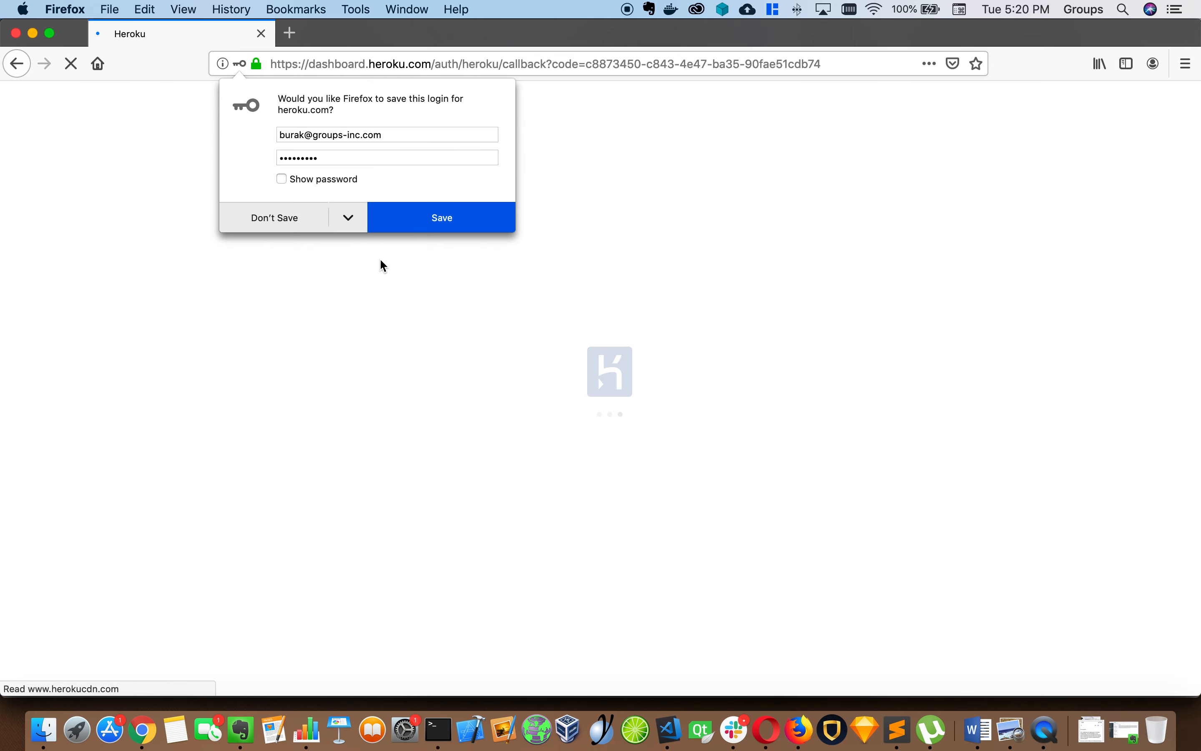
pyautogui.click(305, 219)
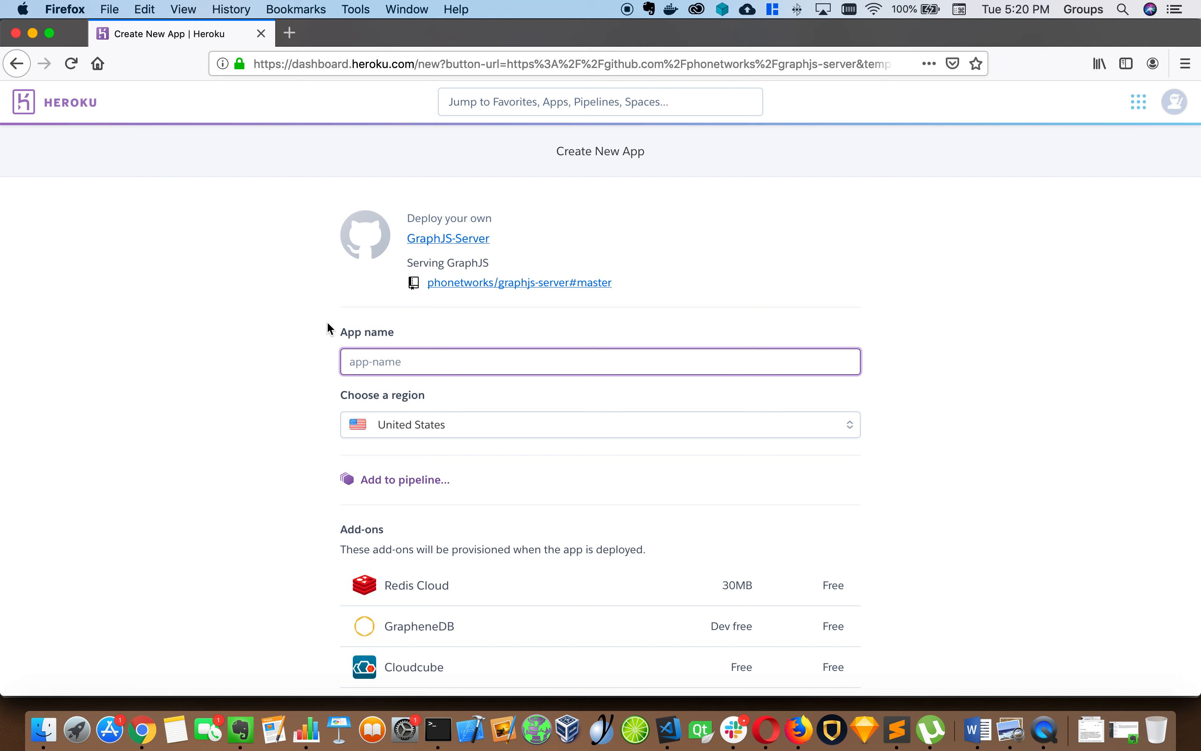
# Name the app graphjs-server-happy and keep United States as its region
pyautogui.write('grap')
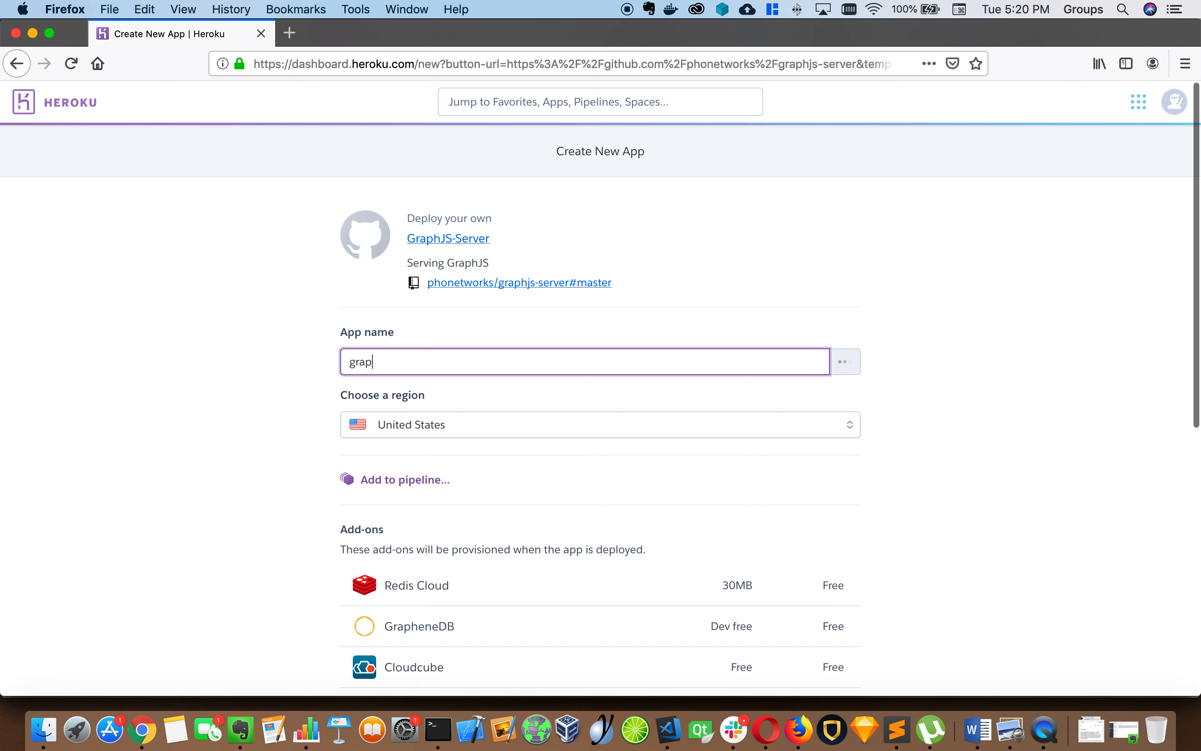
pyautogui.write('hjs-server-')
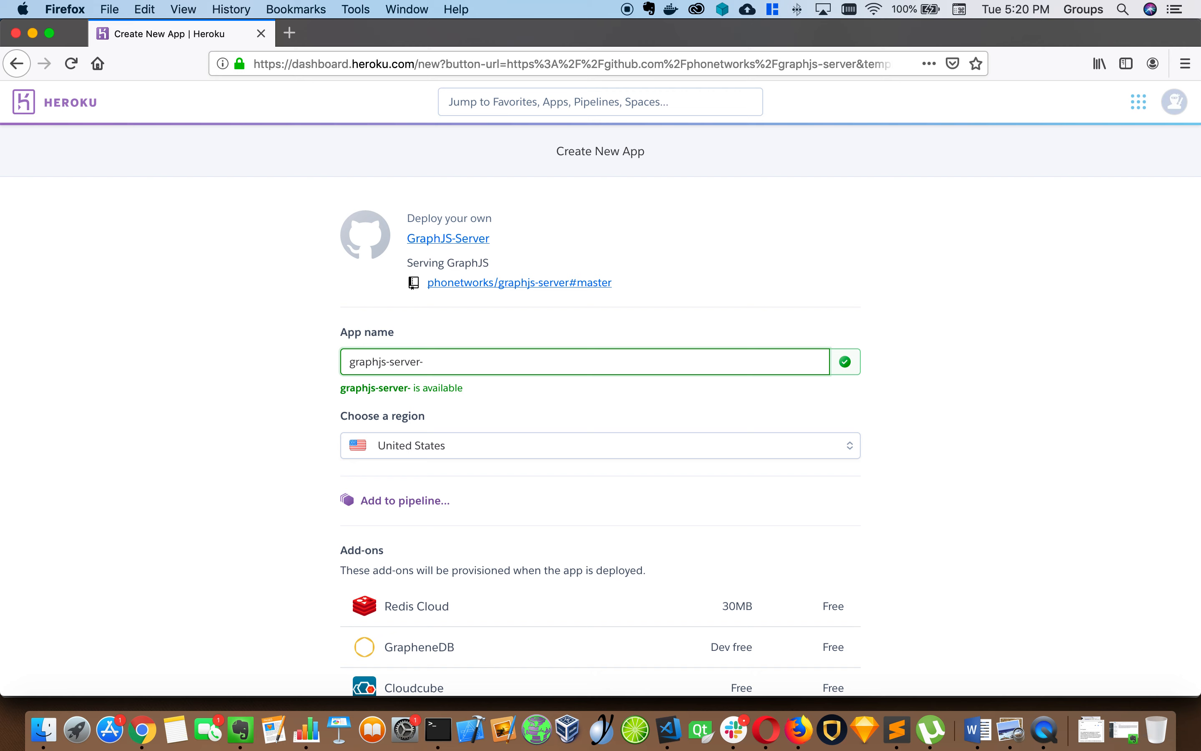
pyautogui.press('BackSpace')
pyautogui.write('-happy')
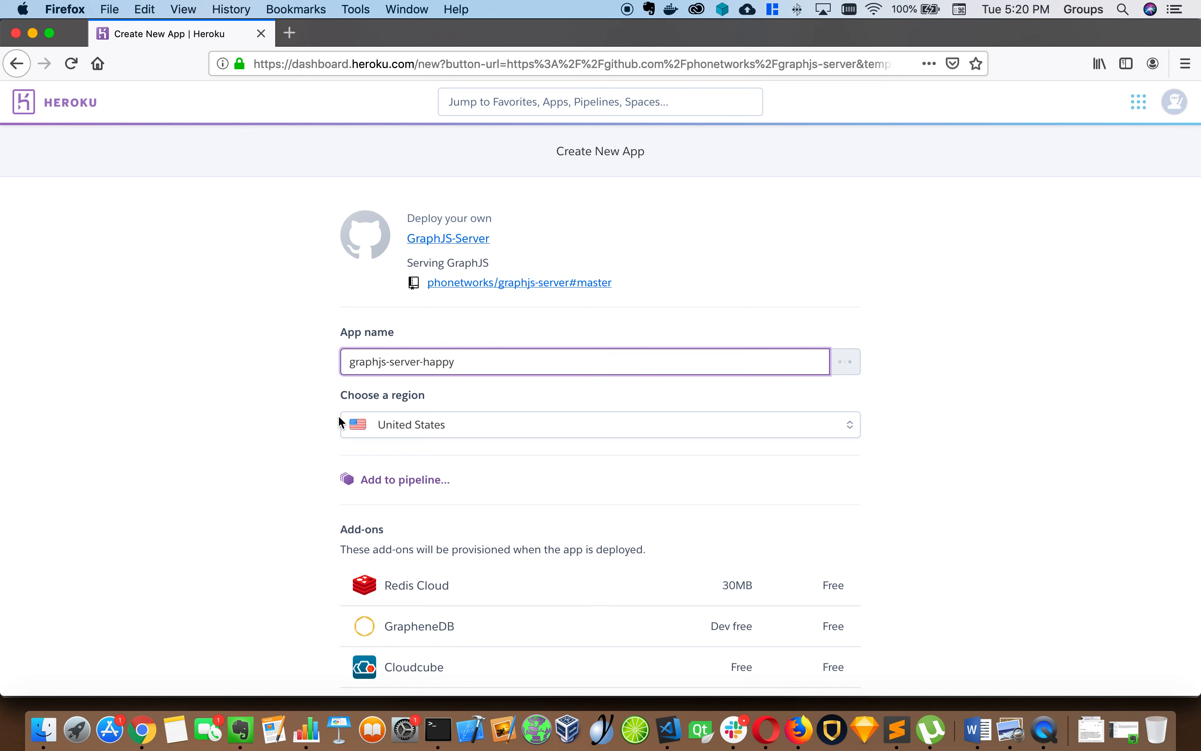
pyautogui.scroll(-4, 285, 451)
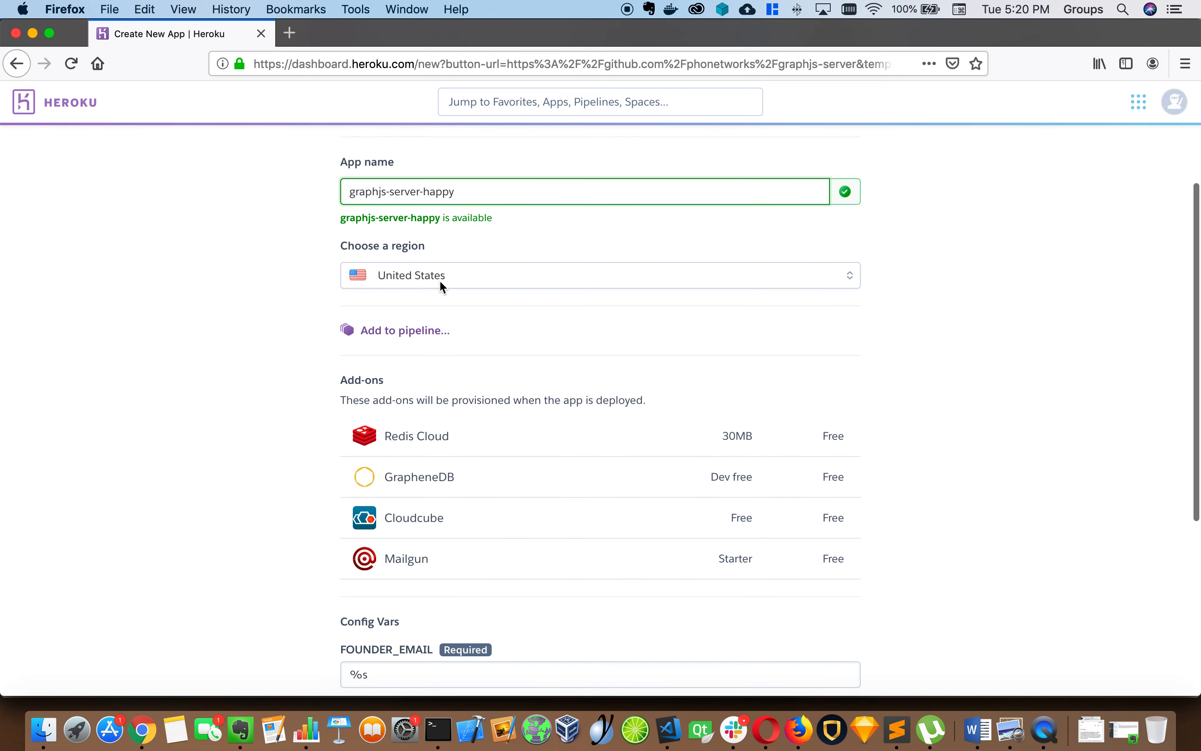
pyautogui.click(439, 278)
pyautogui.click(332, 263)
# Review the four free add-ons and the config vars, where FOUNDER_EMAIL still holds %s
pyautogui.scroll(-2, 327, 357)
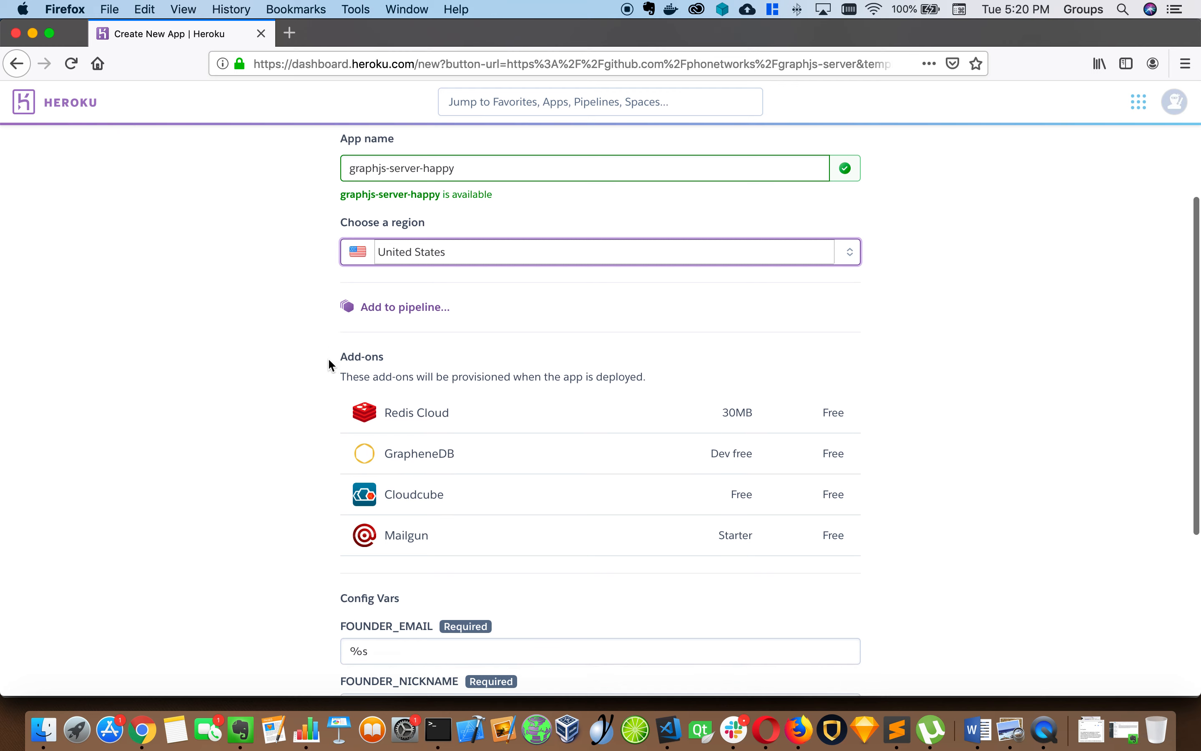
pyautogui.scroll(-2, 313, 367)
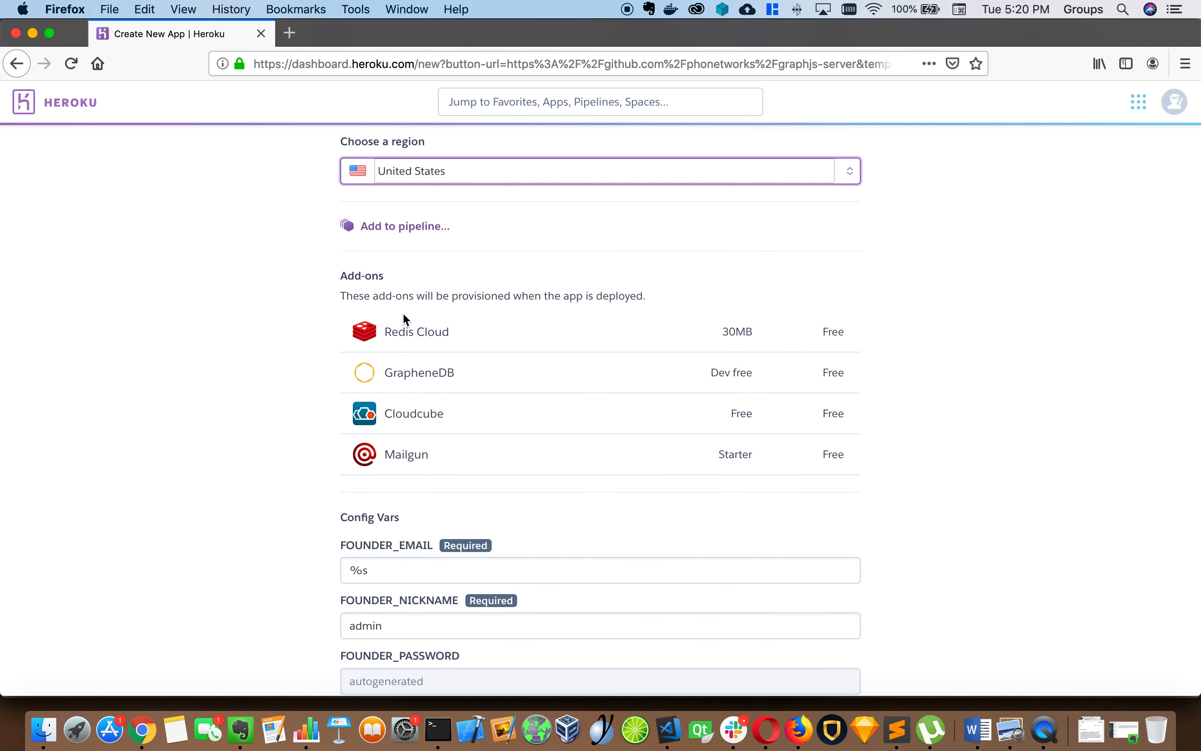
pyautogui.scroll(-3, 316, 443)
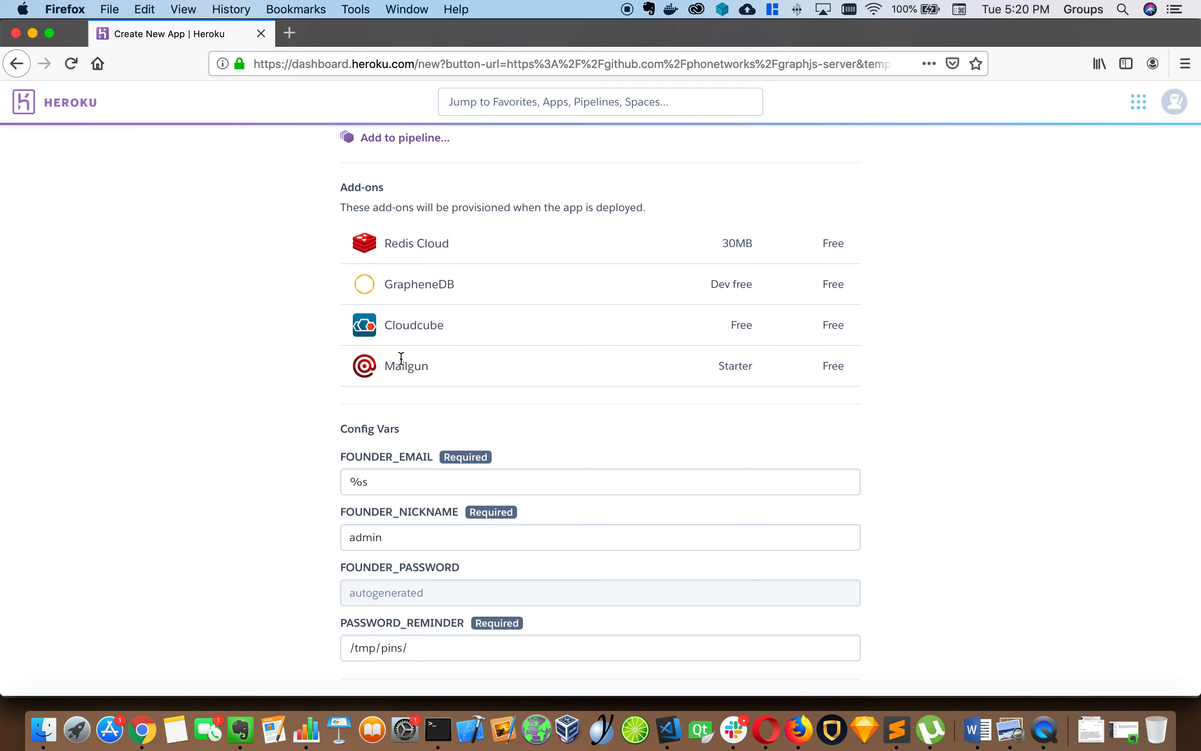
pyautogui.scroll(-2, 259, 371)
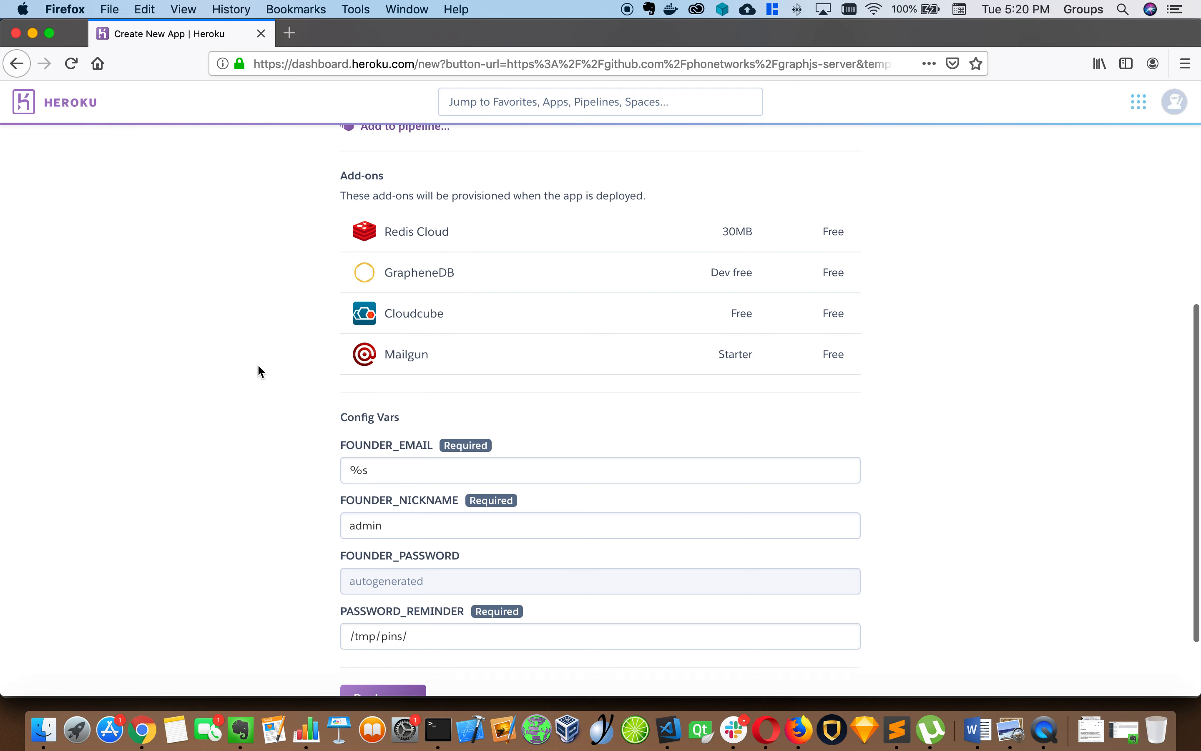
pyautogui.scroll(2, 314, 367)
pyautogui.scroll(-3, 314, 367)
# Replace FOUNDER_EMAIL's %s placeholder with the founder's e-mail address, leaving FOUNDER_NICKNAME as admin
pyautogui.tripleClick(389, 419)
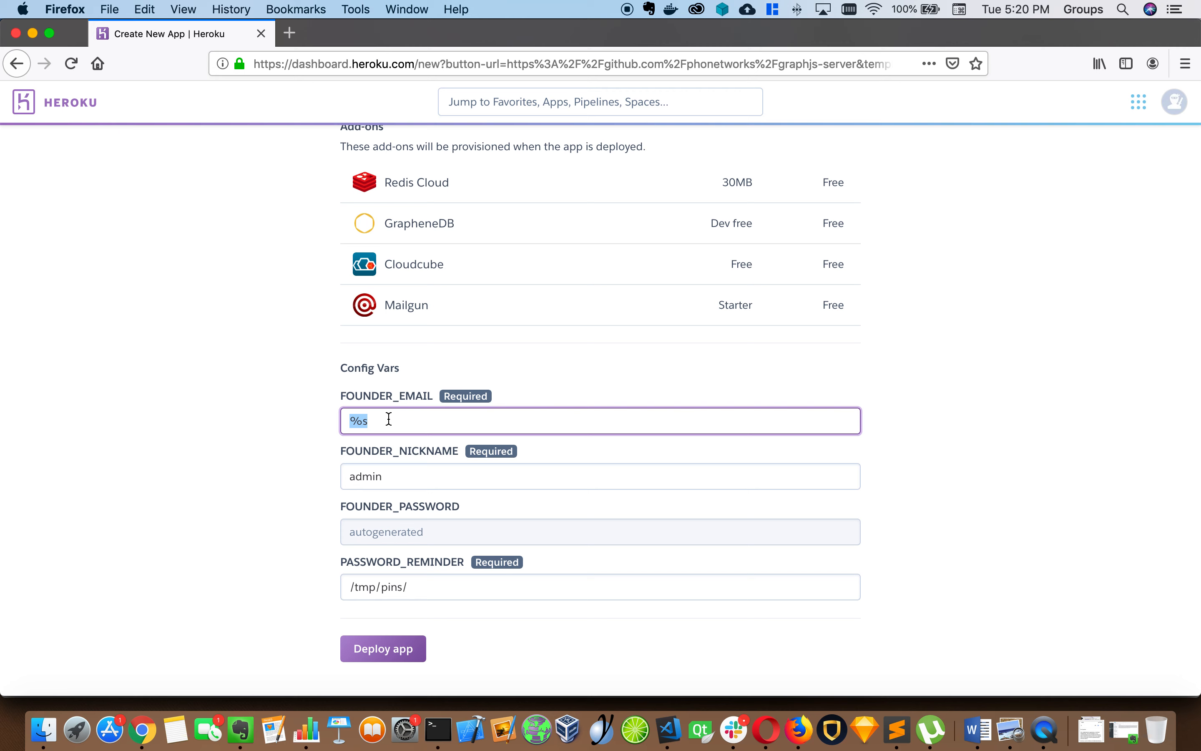
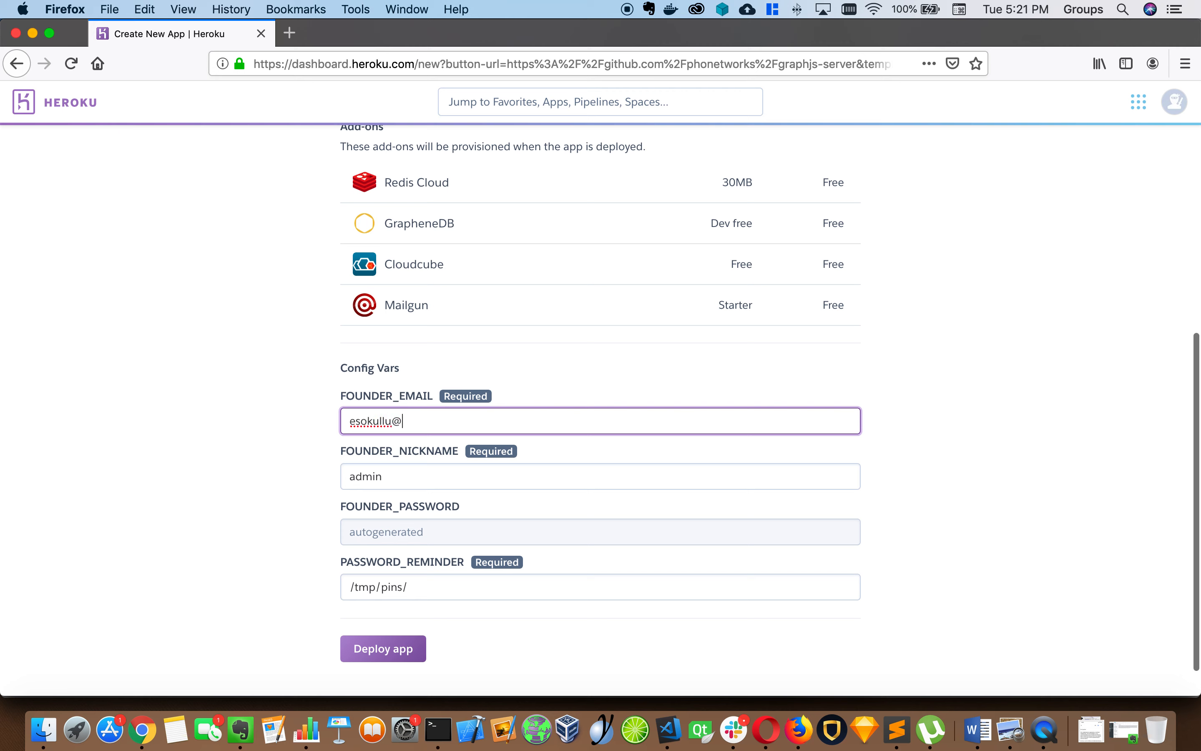
pyautogui.click(392, 476)
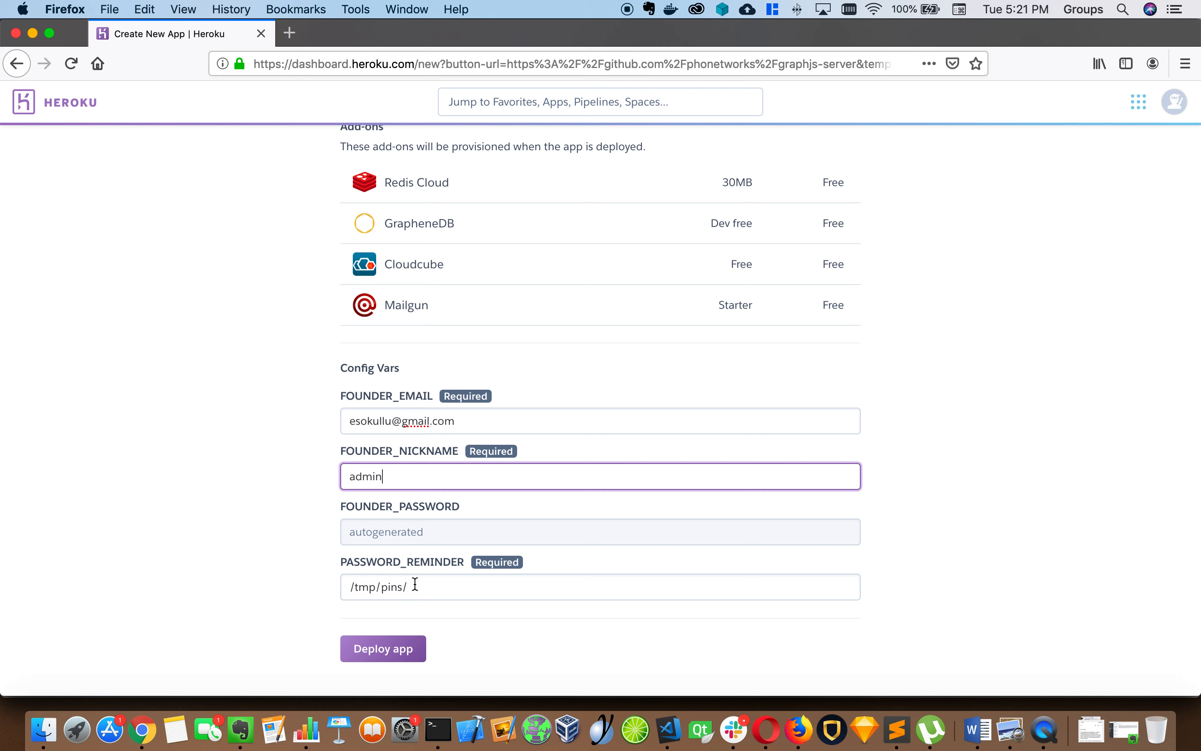
# Run the deployment of graphjs-server-happy and, once it succeeds, go to its overview via Manage App
pyautogui.click(394, 647)
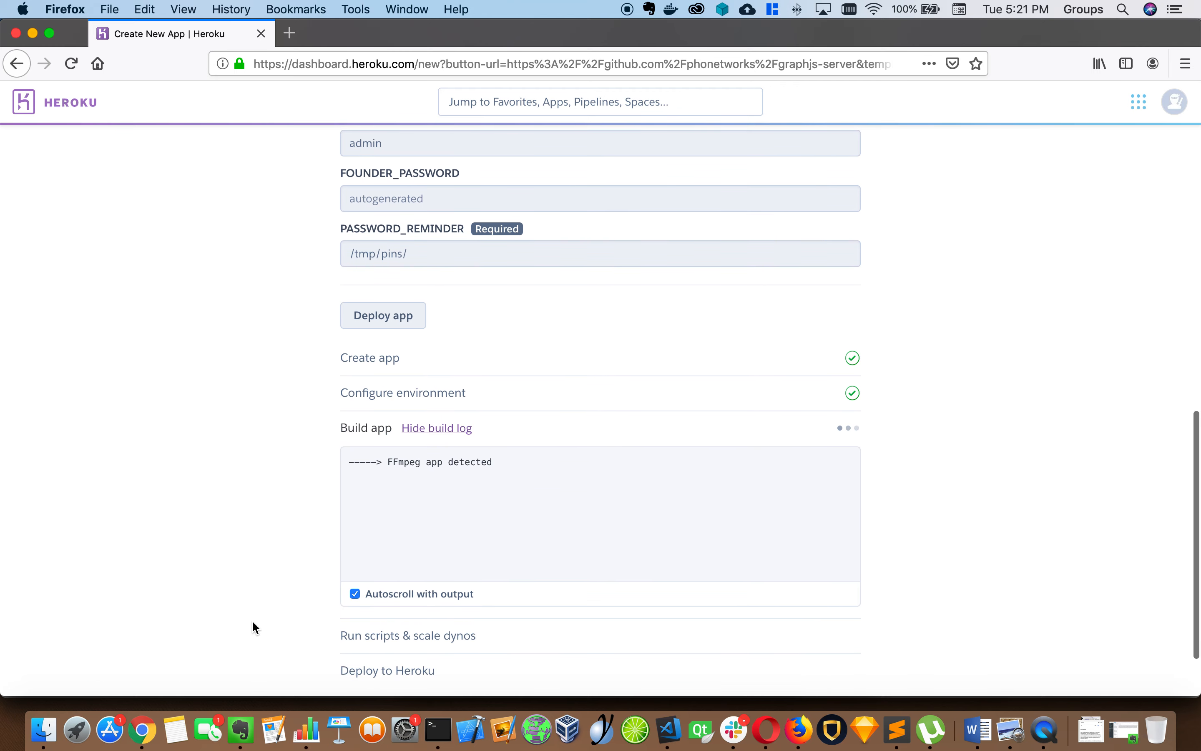
pyautogui.scroll(-3, 253, 627)
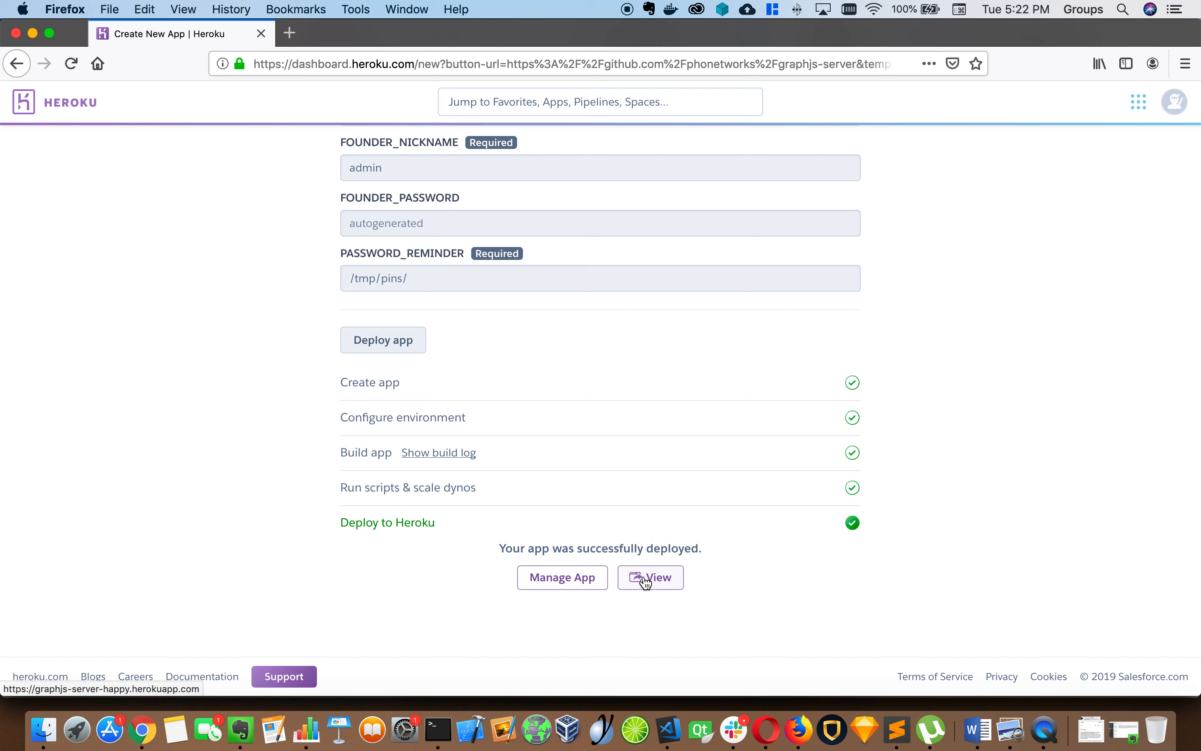
pyautogui.click(582, 578)
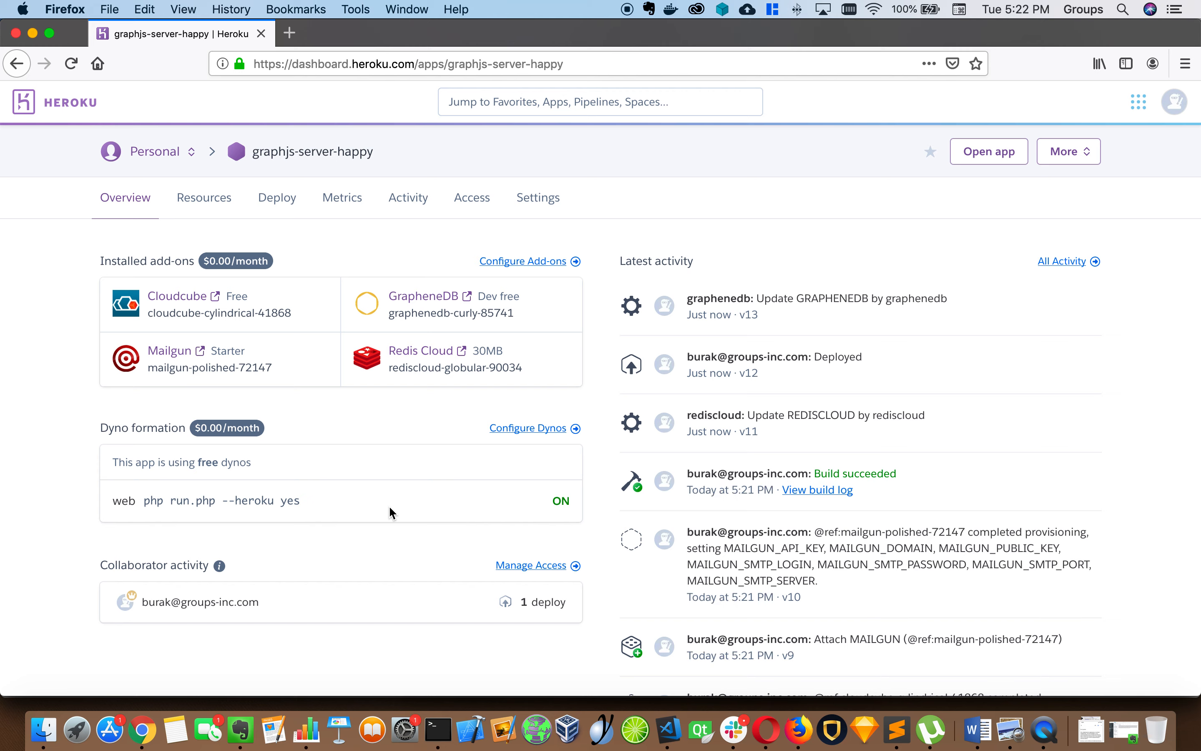
# Open the live app in a new tab, which shows a Heroku Application error
pyautogui.tripleClick(764, 299)
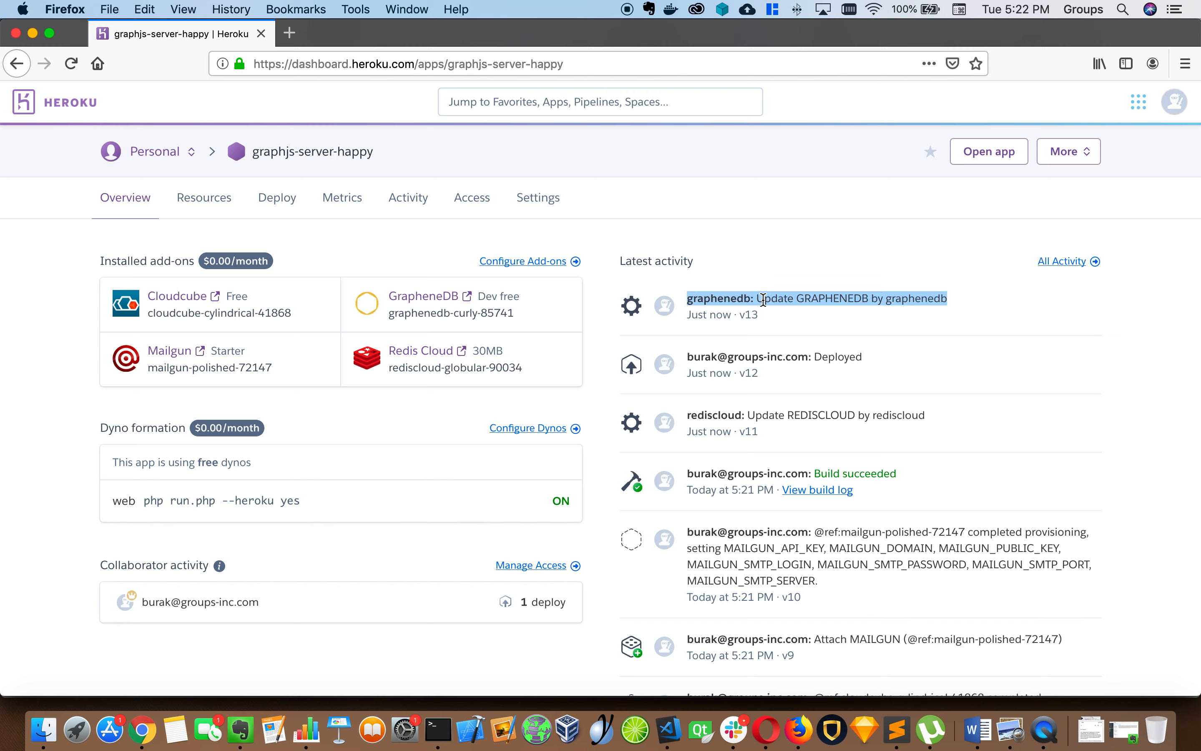
pyautogui.click(767, 299)
pyautogui.click(988, 151)
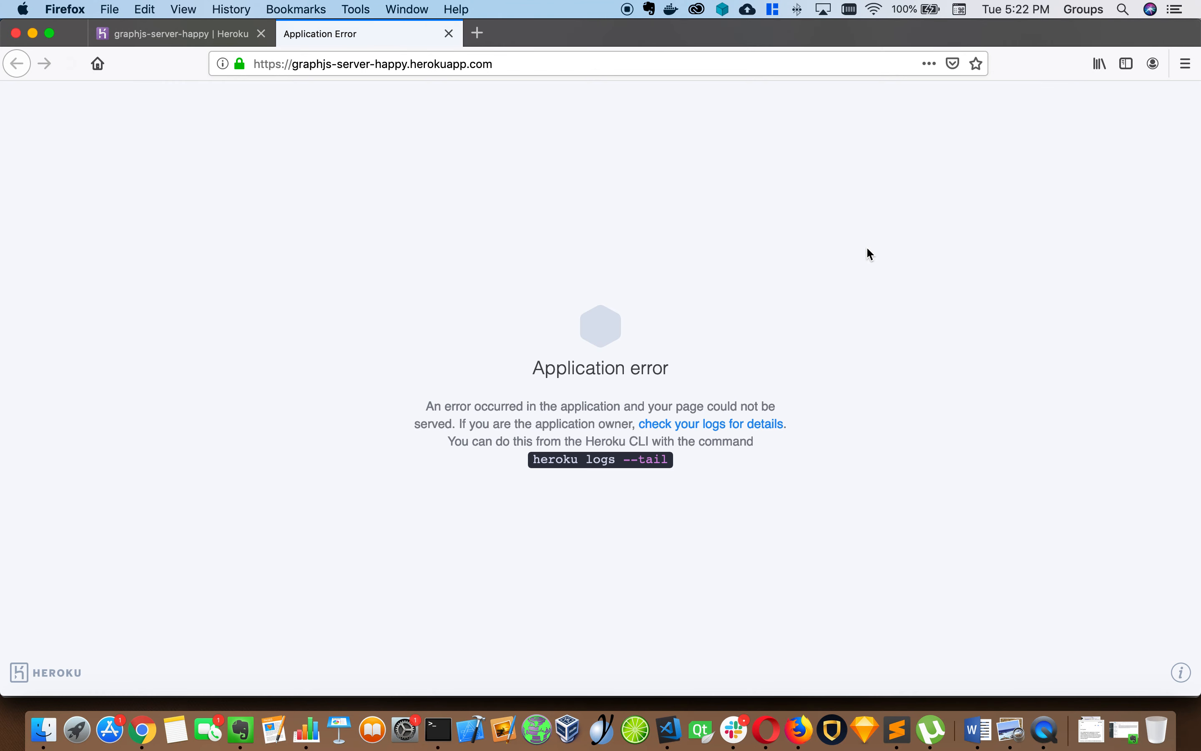
pyautogui.tripleClick(605, 367)
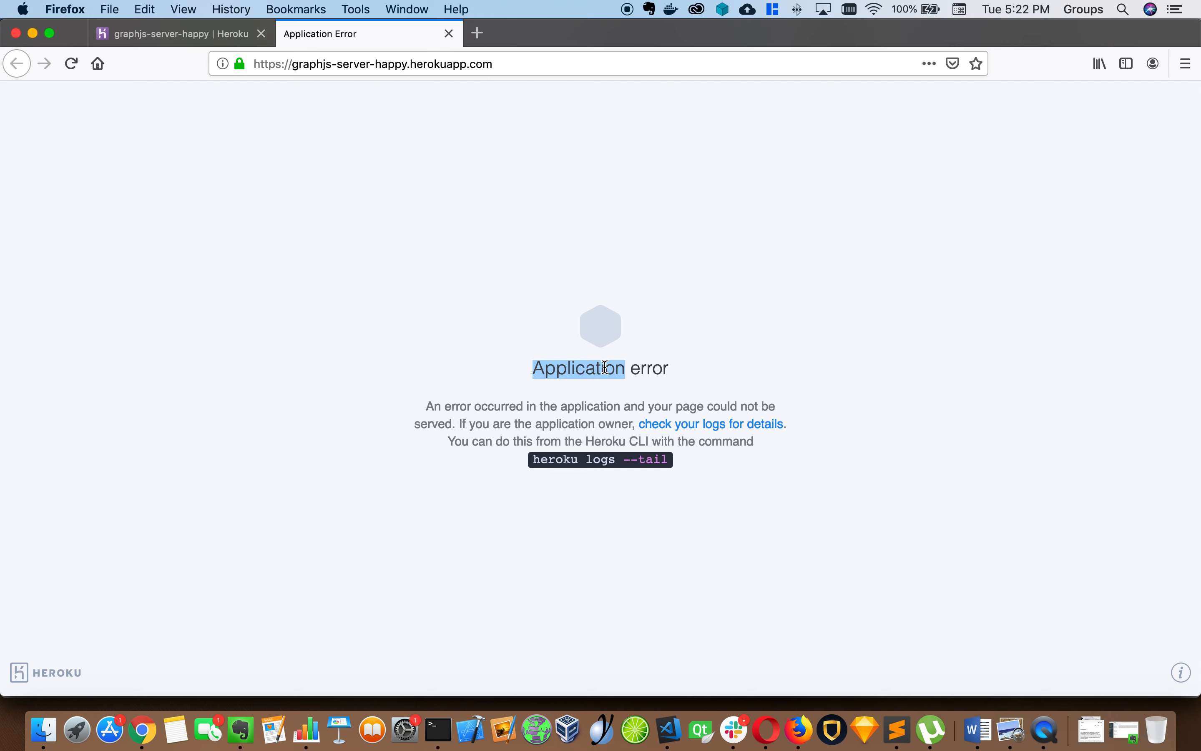
pyautogui.click(184, 31)
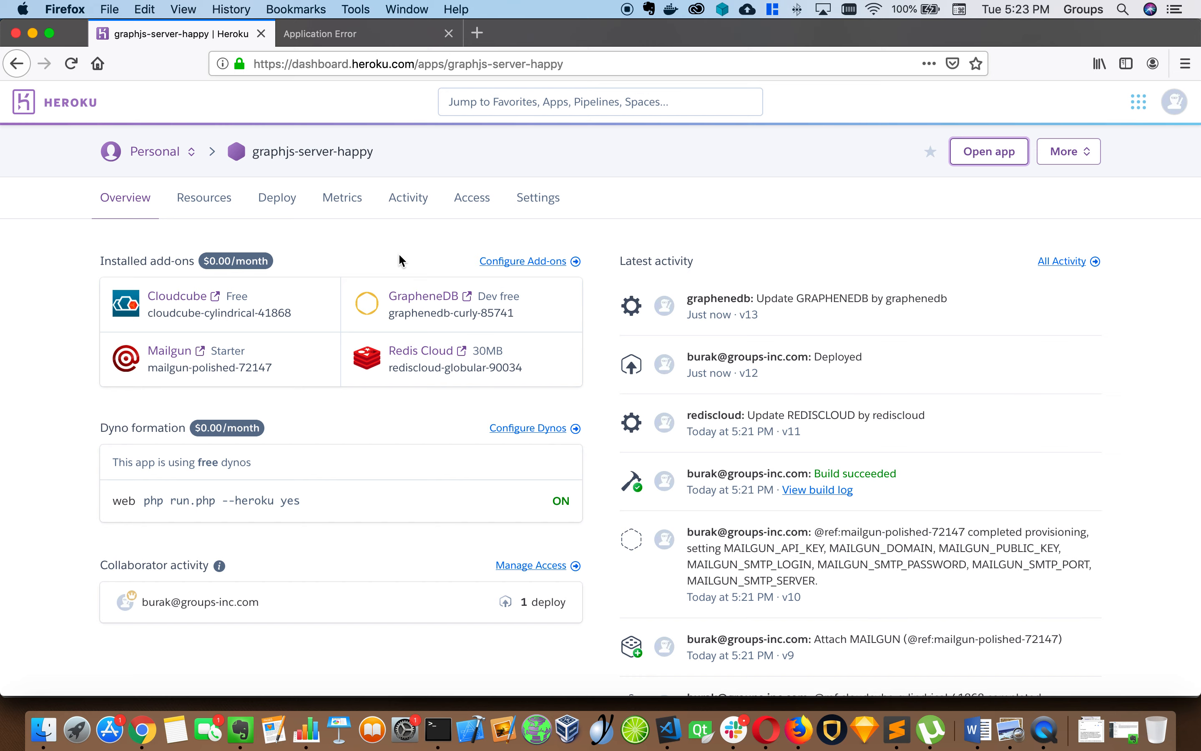
# Switch back and forth between the app dashboard and the error-page tab
pyautogui.click(386, 41)
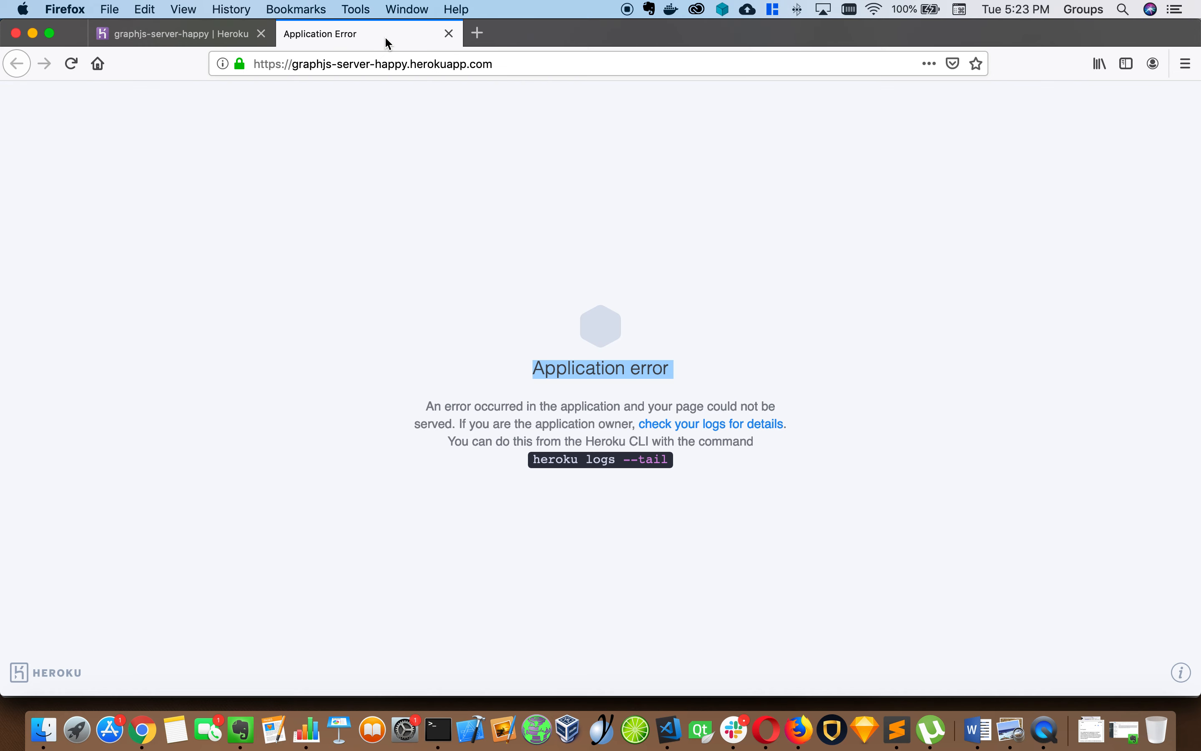
pyautogui.click(215, 42)
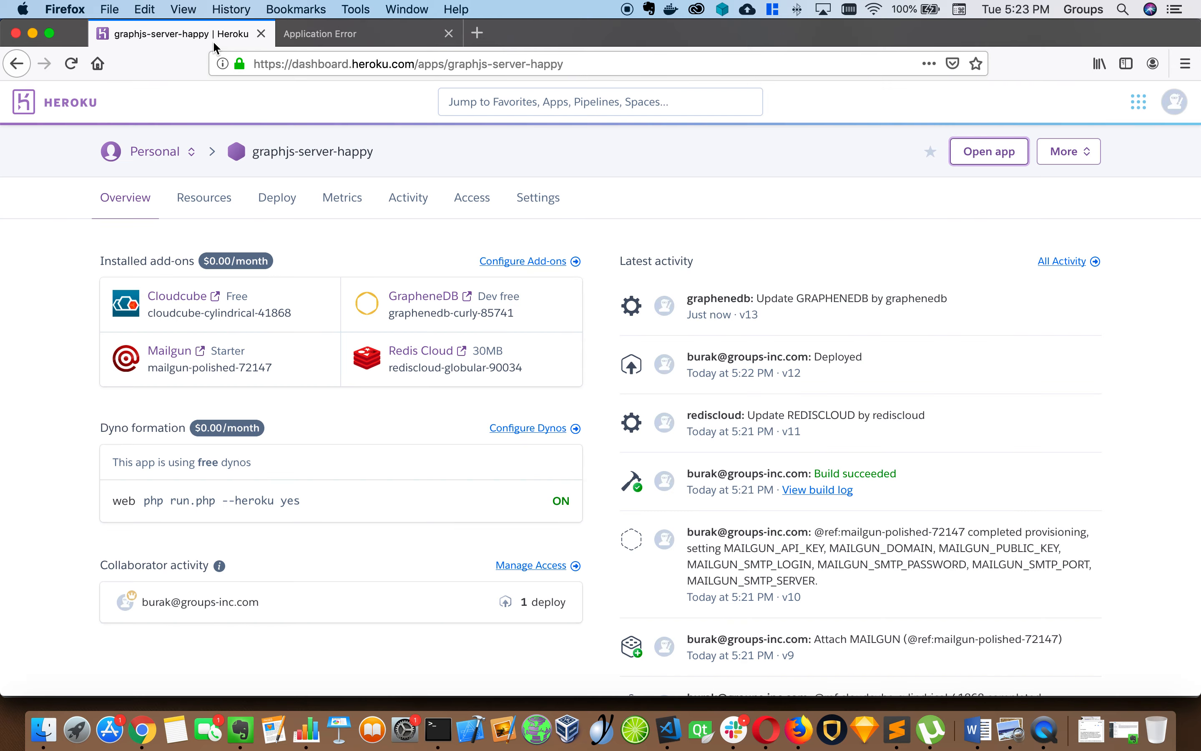
pyautogui.click(332, 41)
pyautogui.click(399, 64)
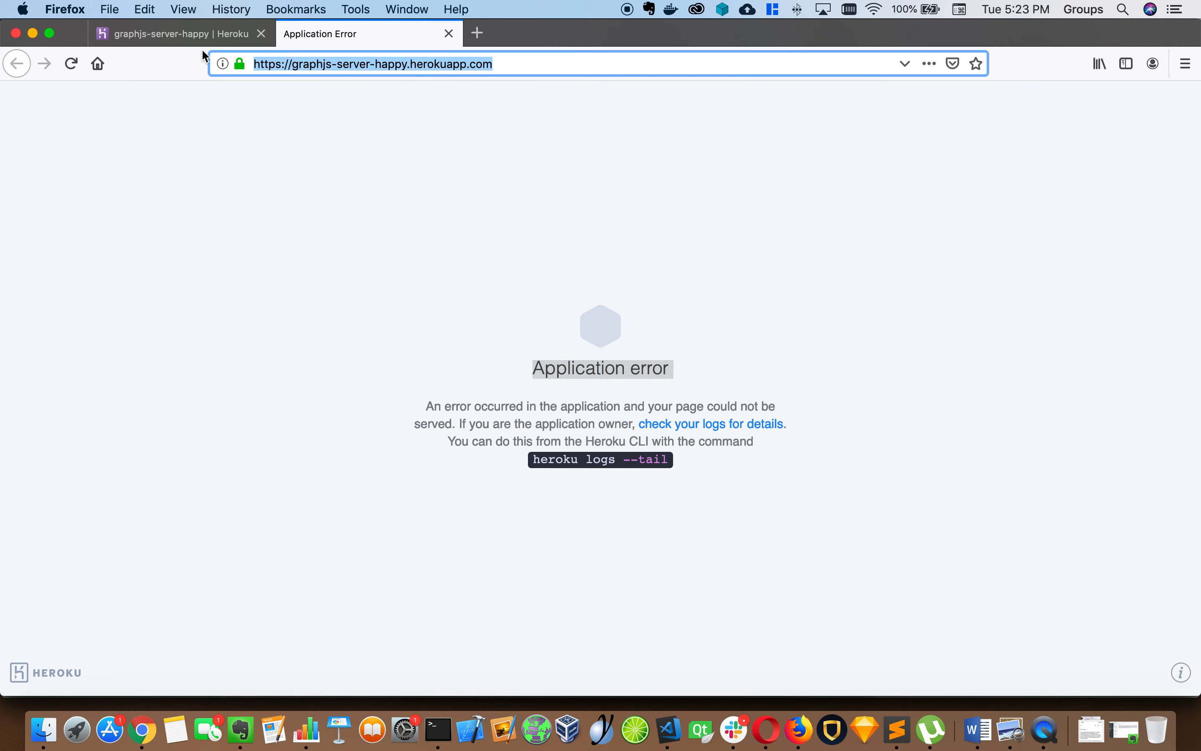
pyautogui.click(214, 42)
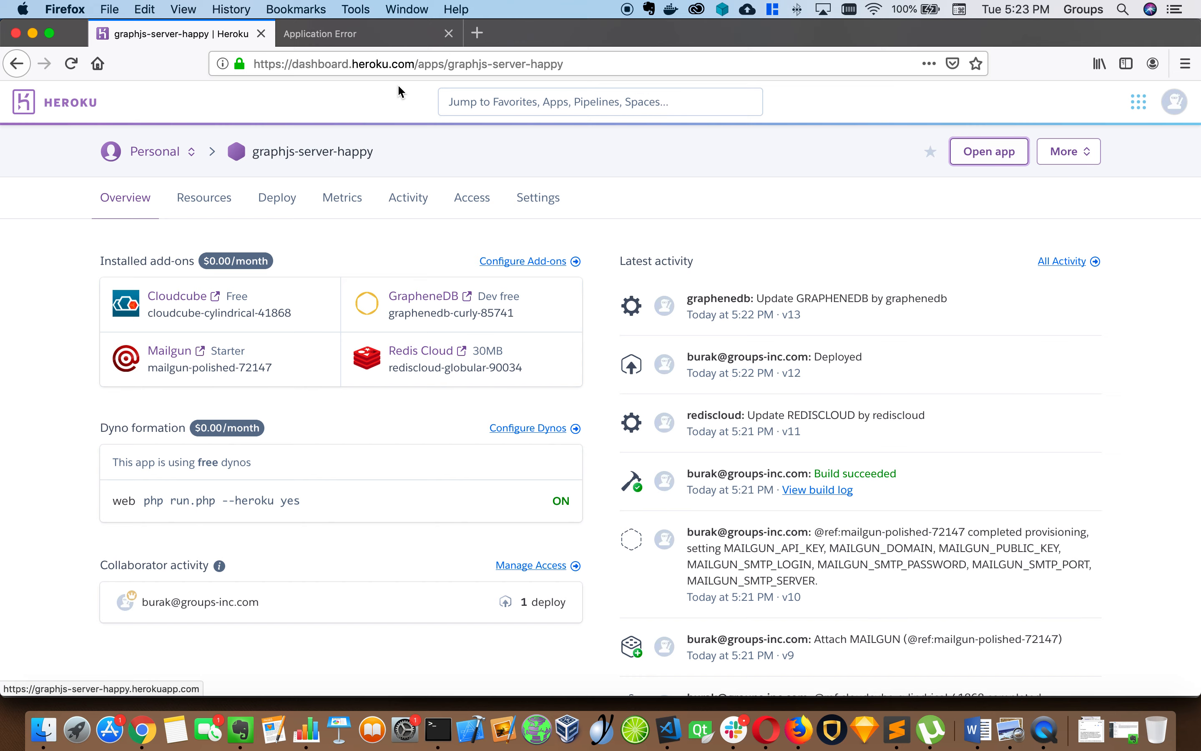
pyautogui.click(332, 34)
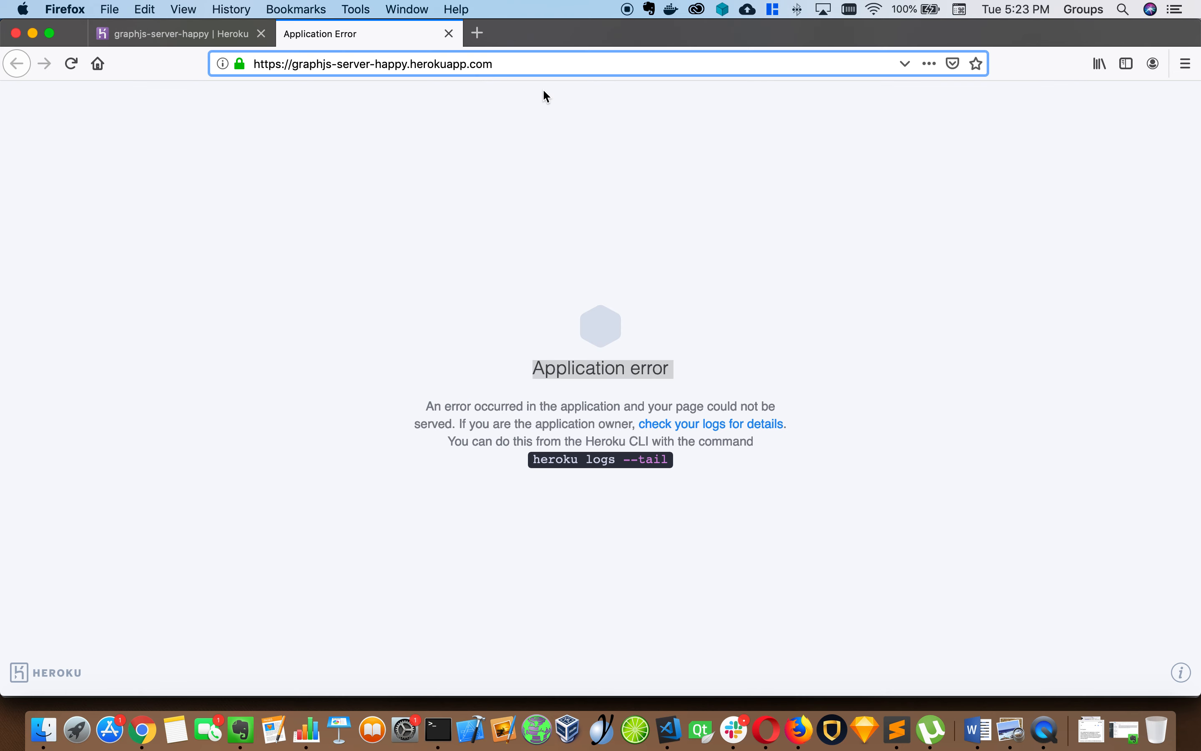
# Append /whoami to the app URL and load it, still getting the error, then return to the dashboard
pyautogui.click(545, 68)
pyautogui.write('/who')
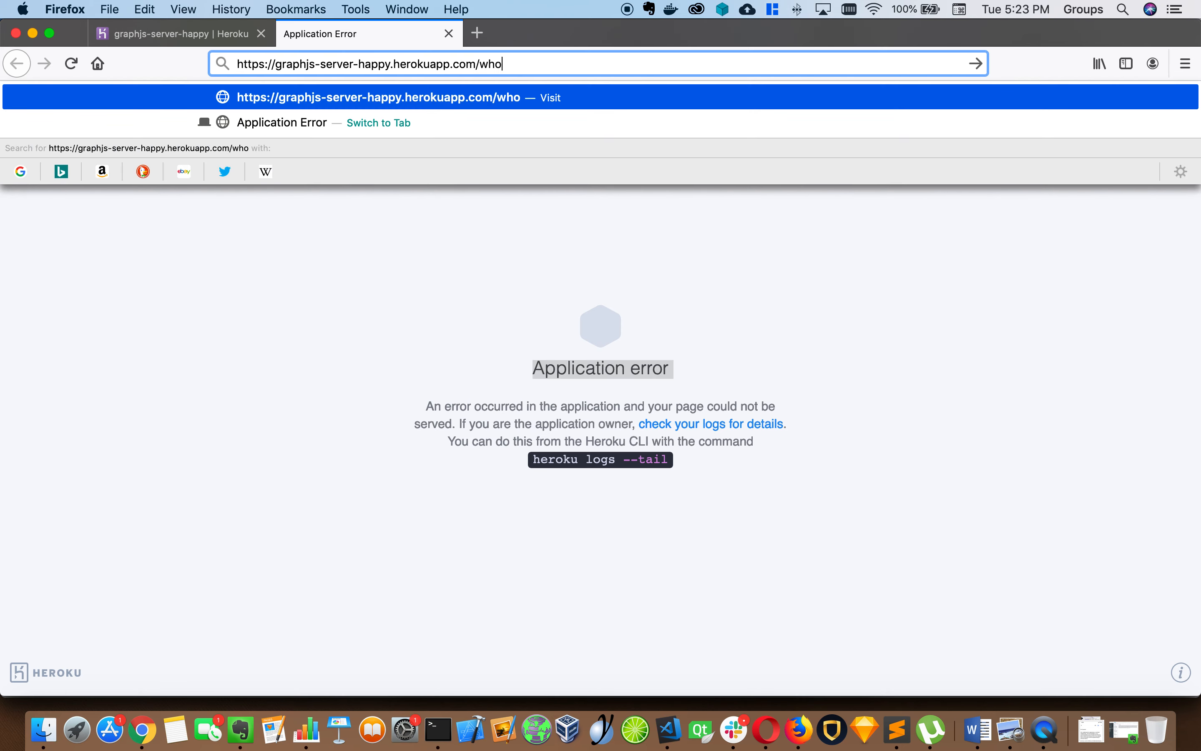
pyautogui.write('ami')
pyautogui.press('Return')
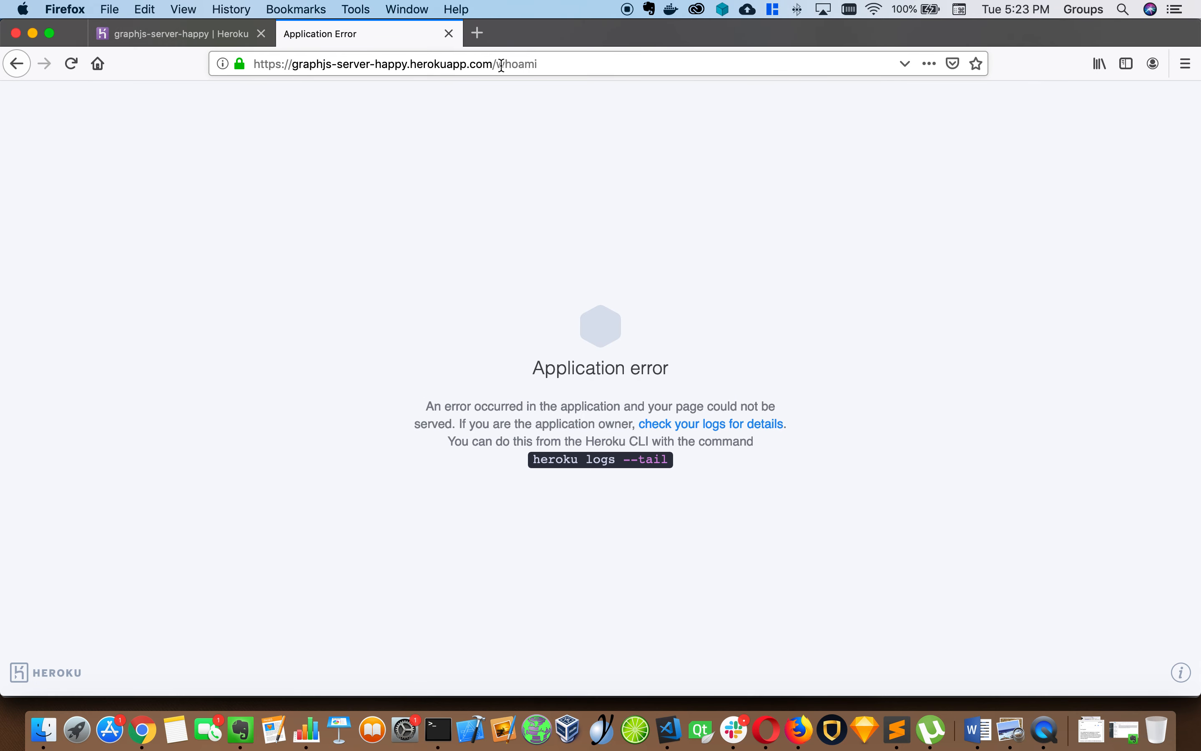
pyautogui.click(149, 30)
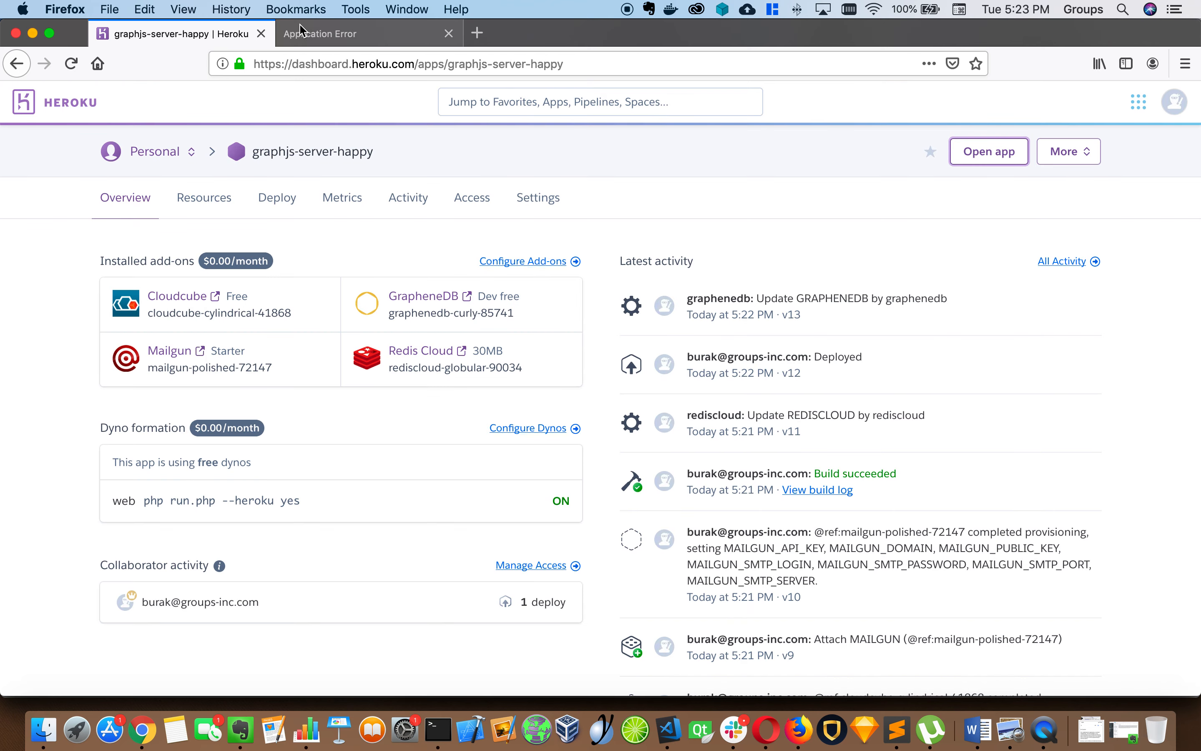
pyautogui.scroll(-1, 422, 243)
pyautogui.scroll(1, 423, 245)
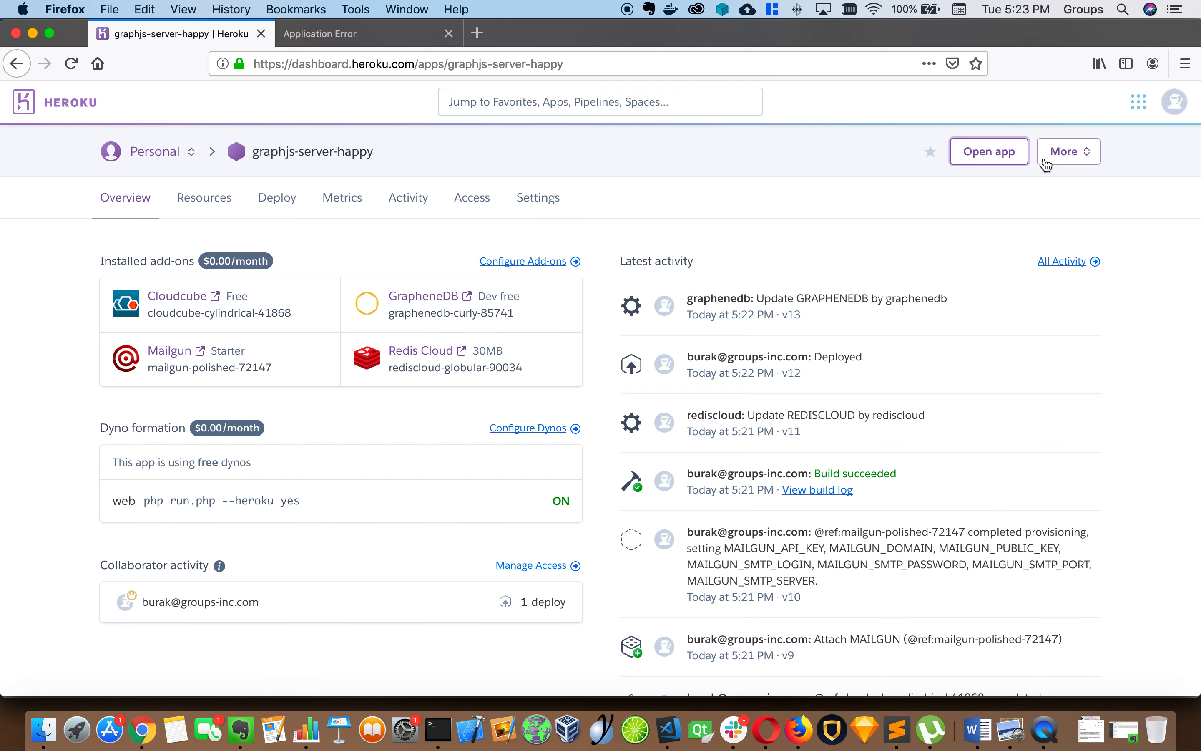
# View the app logs, showing the web dyno crashed with exit status 255 and H10 errors
pyautogui.click(1068, 161)
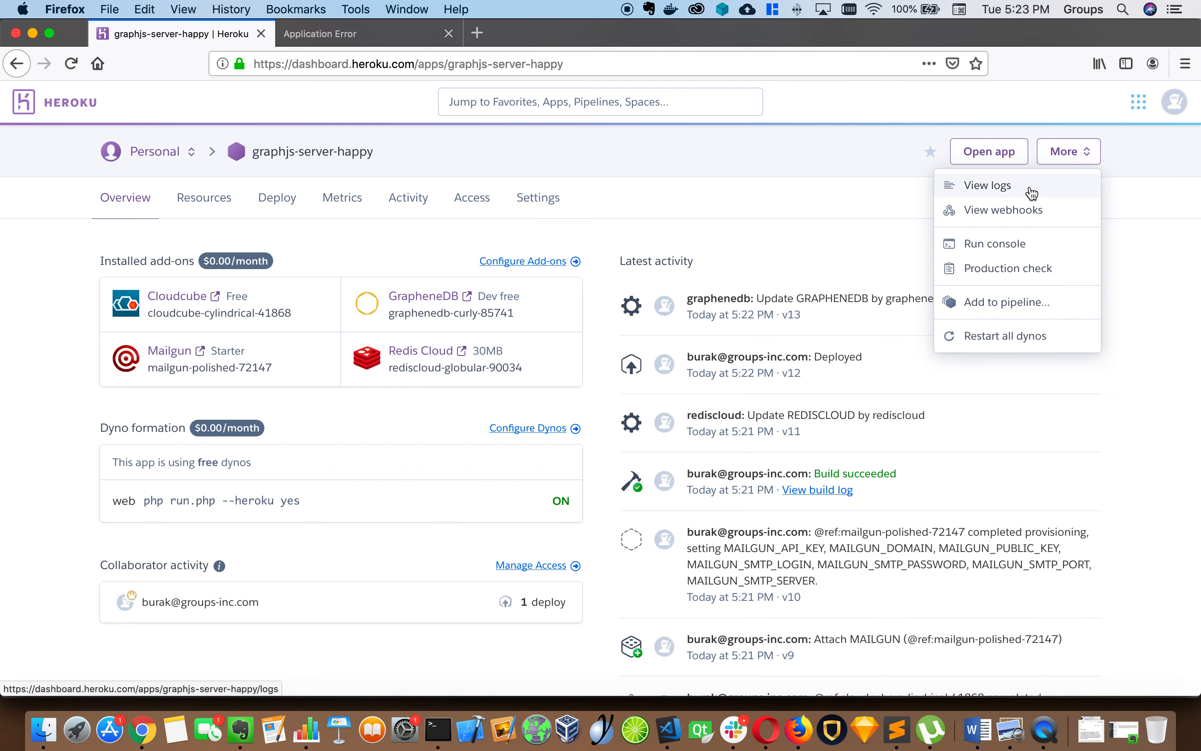
pyautogui.click(1030, 191)
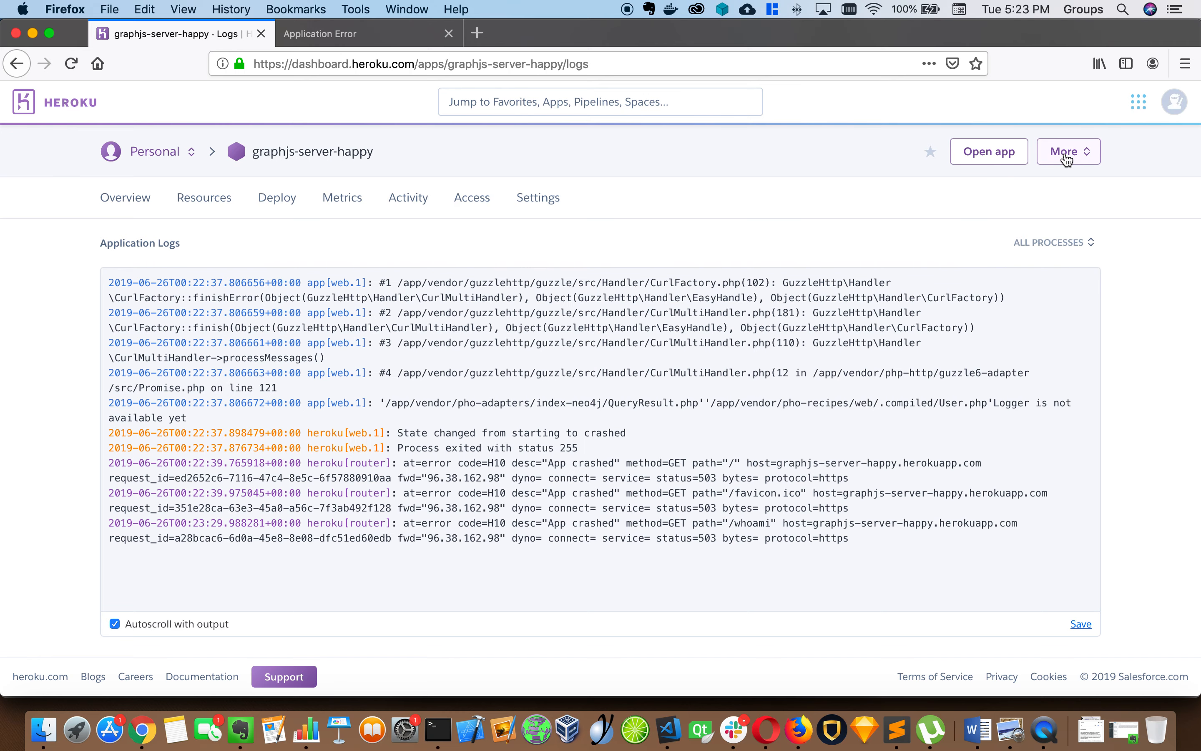
pyautogui.doubleClick(578, 524)
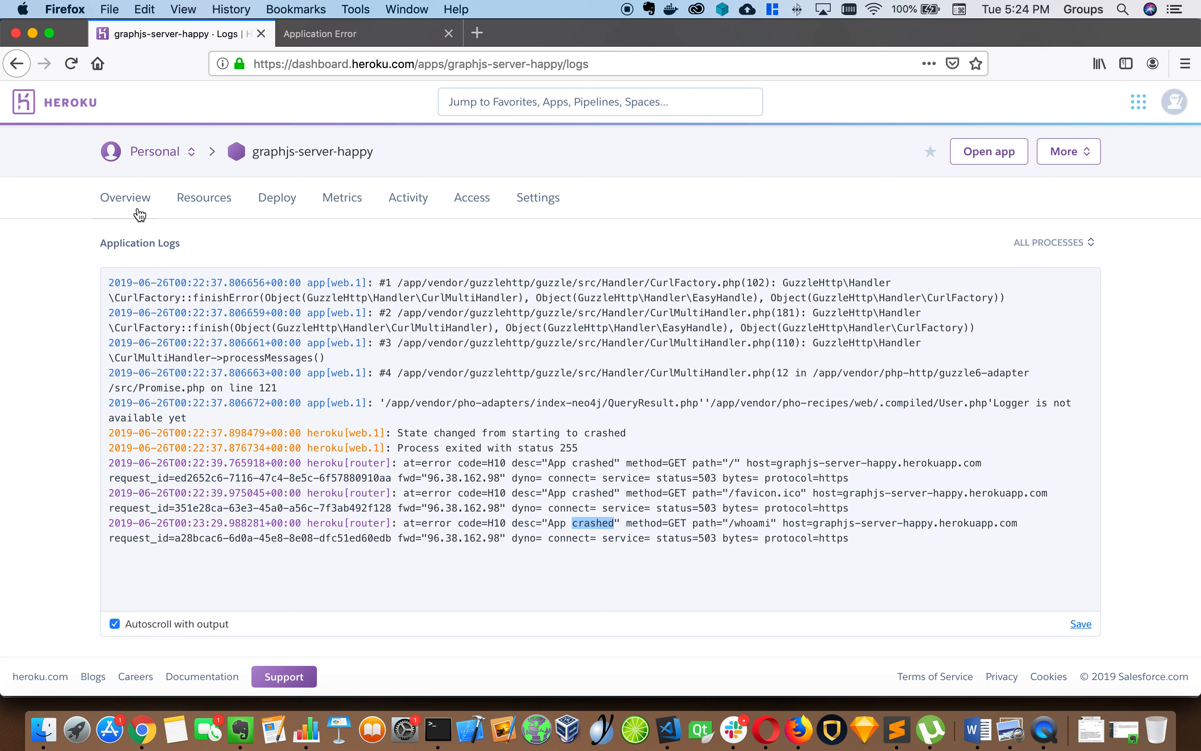
pyautogui.click(1078, 152)
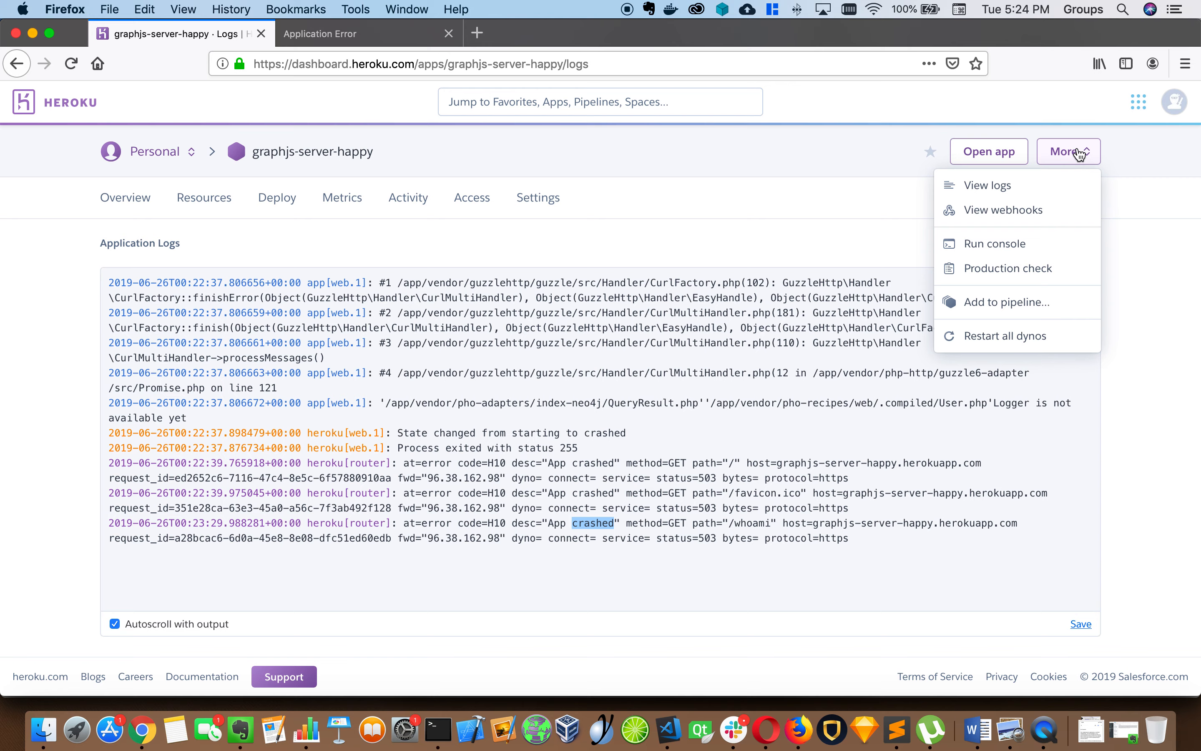
# Restart all dynos and watch the logs until the web process on 0.0.0.0:5936 changes to up
pyautogui.click(1011, 332)
pyautogui.click(815, 270)
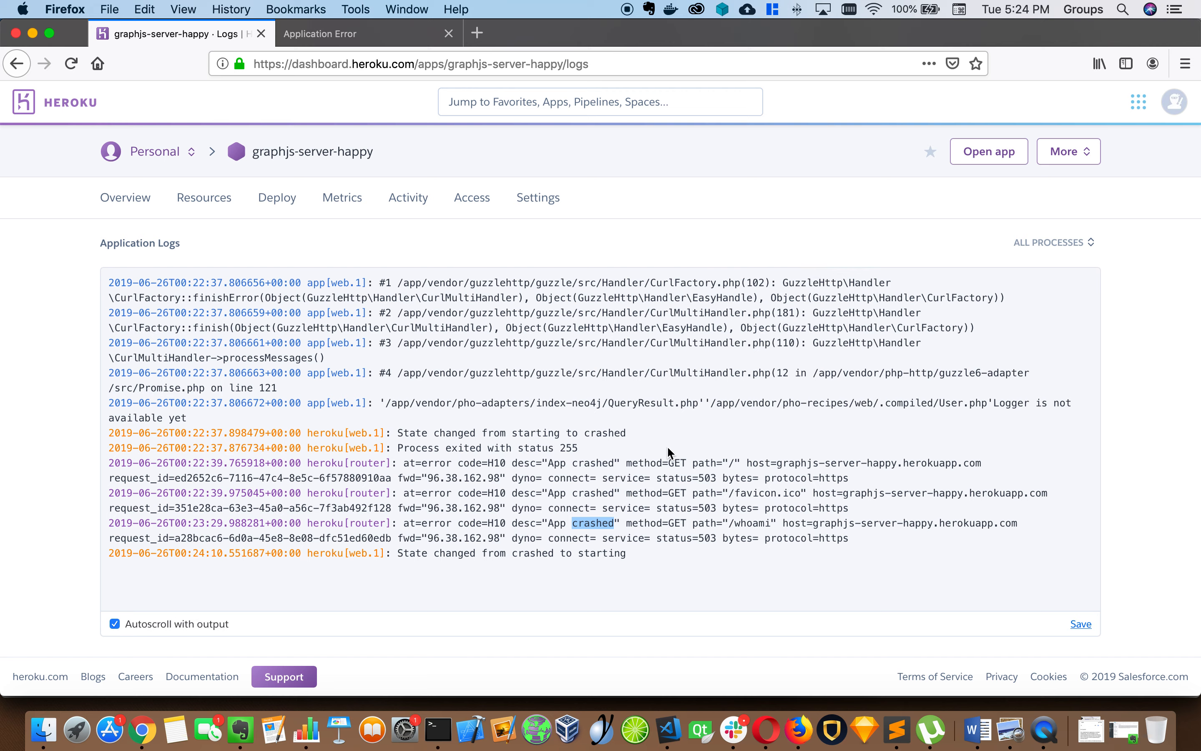
pyautogui.doubleClick(677, 463)
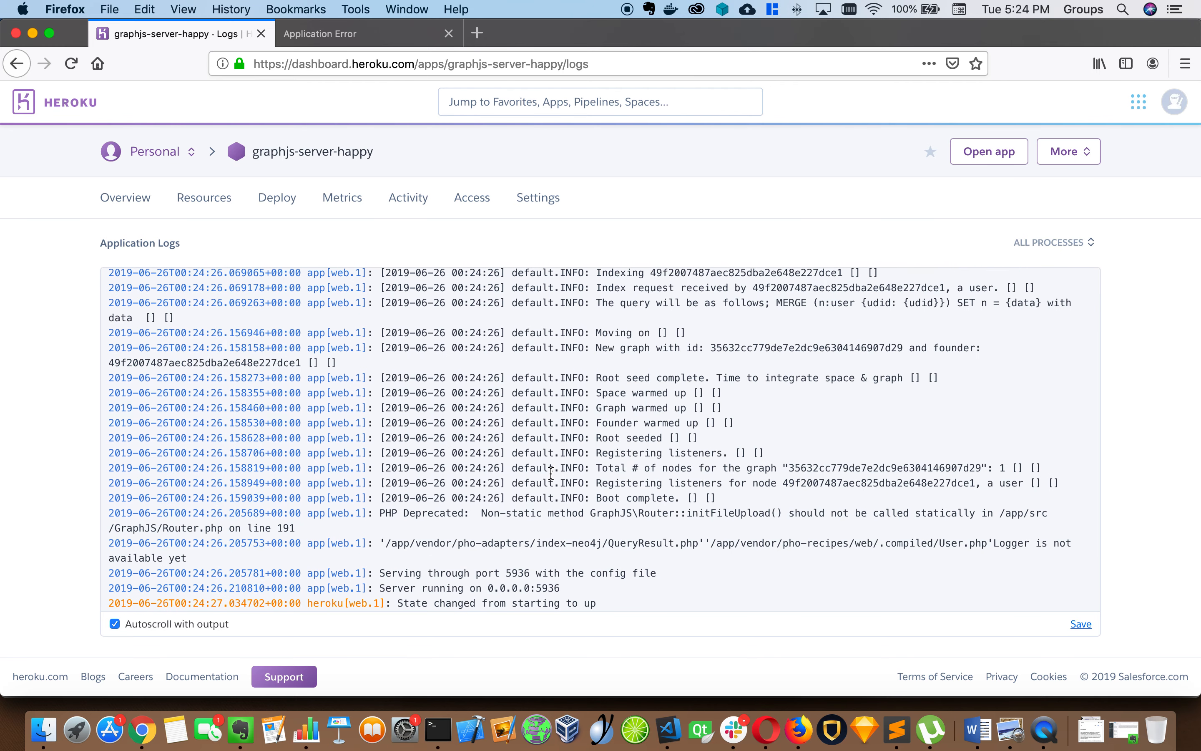
pyautogui.scroll(1, 538, 521)
pyautogui.tripleClick(520, 605)
pyautogui.tripleClick(522, 607)
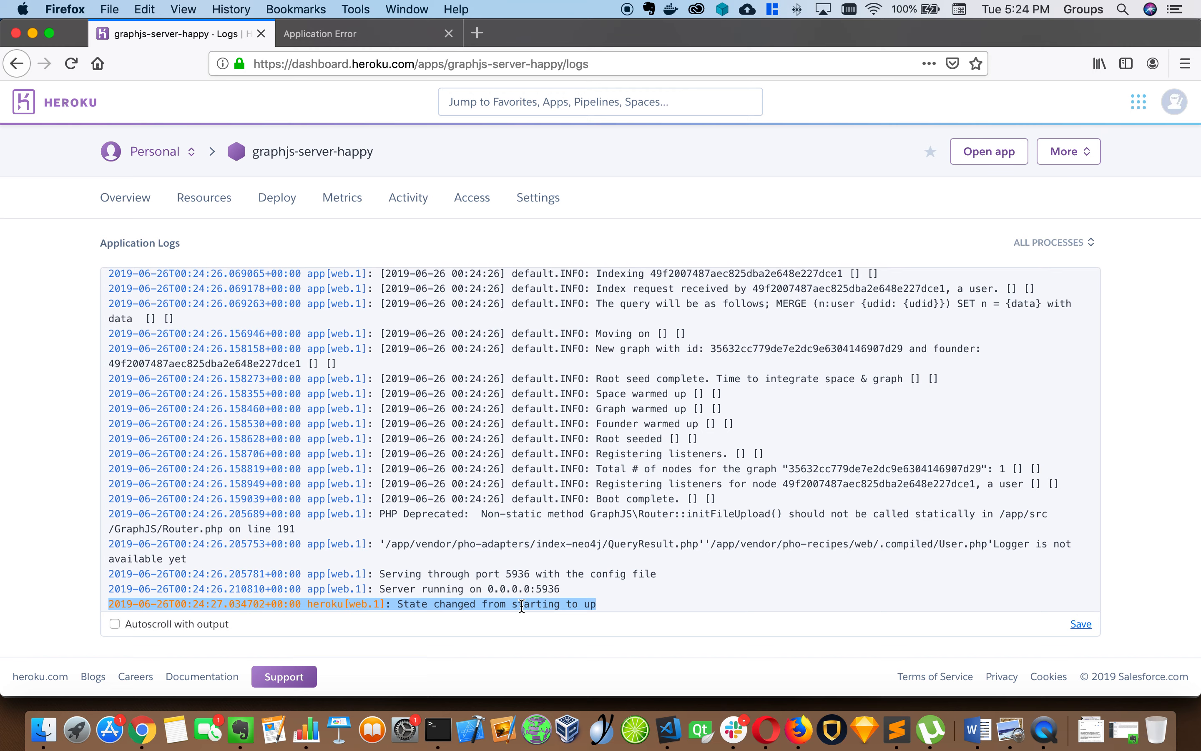
# Reload /whoami in the app tab, which now returns JSON reporting No active session
pyautogui.click(388, 37)
pyautogui.click(404, 66)
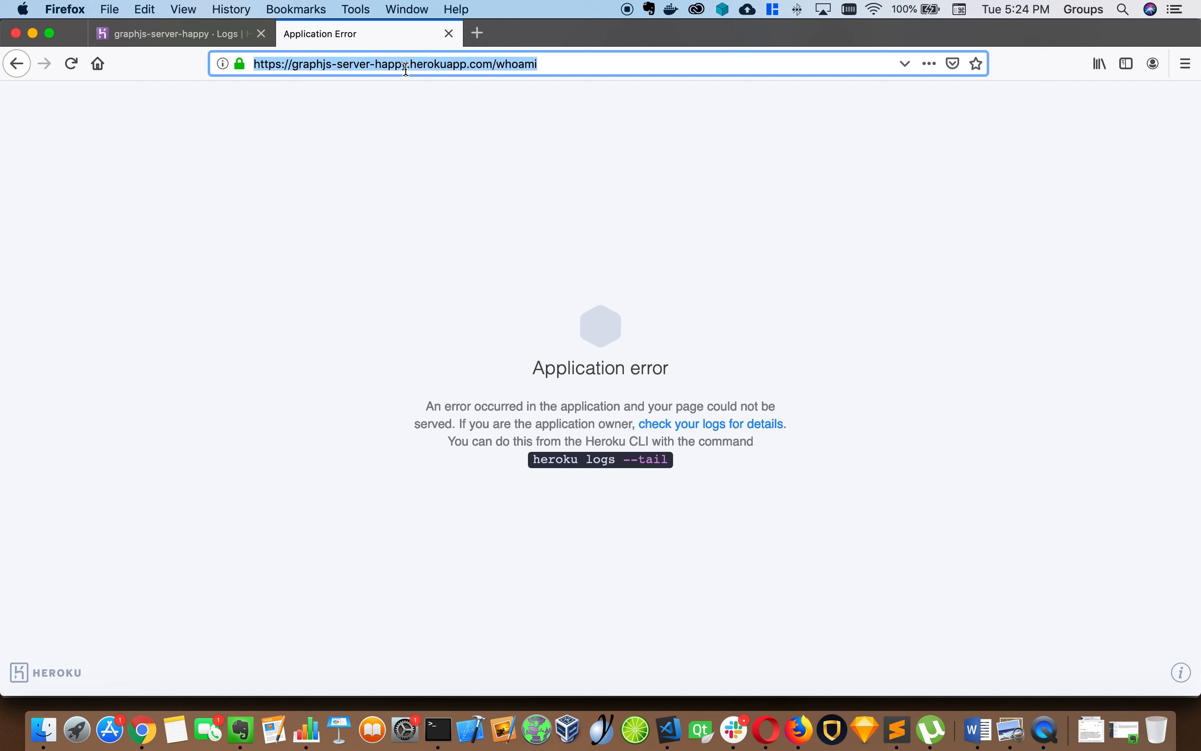
pyautogui.press('Return')
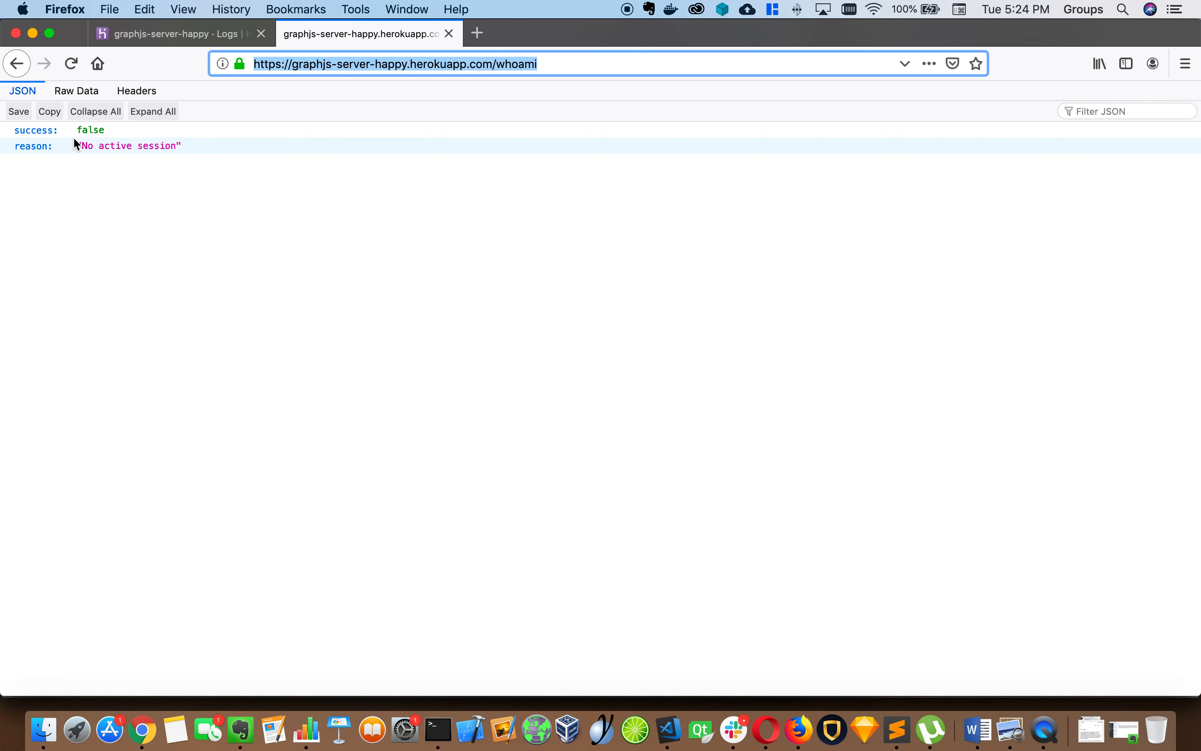
# Replace whoami in the app URL with login?username=admin
pyautogui.click(465, 67)
pyautogui.doubleClick(512, 66)
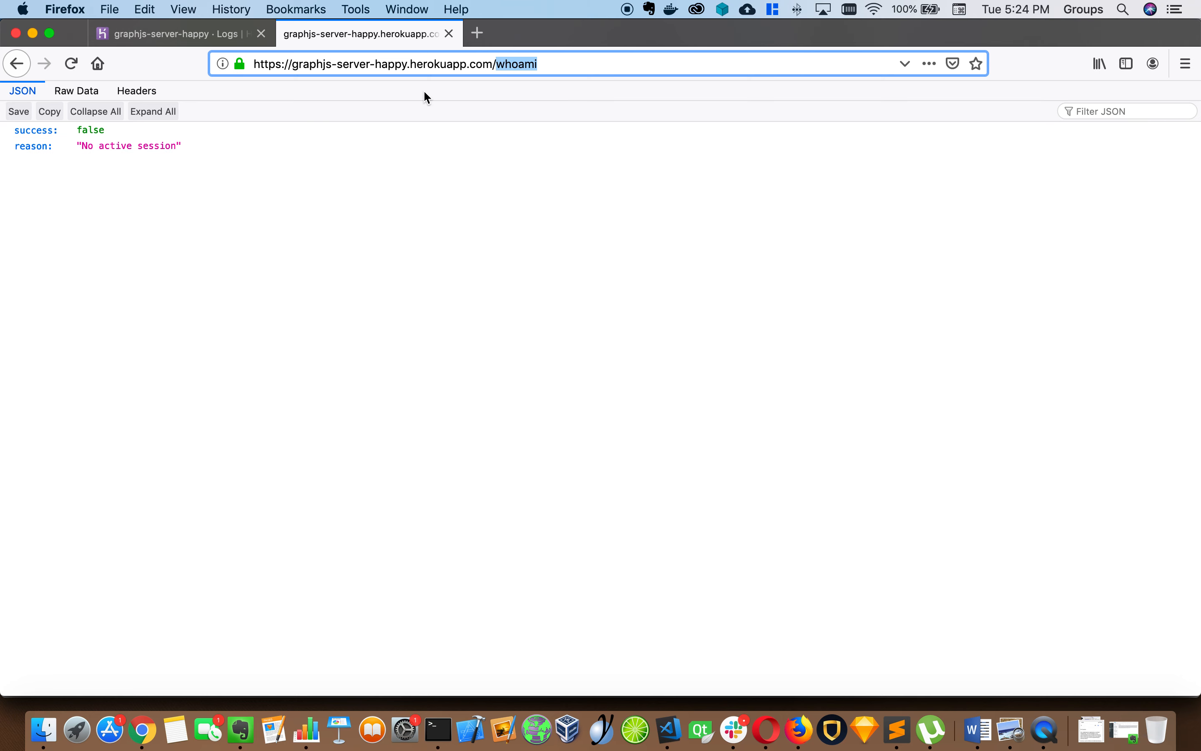
pyautogui.write('login?')
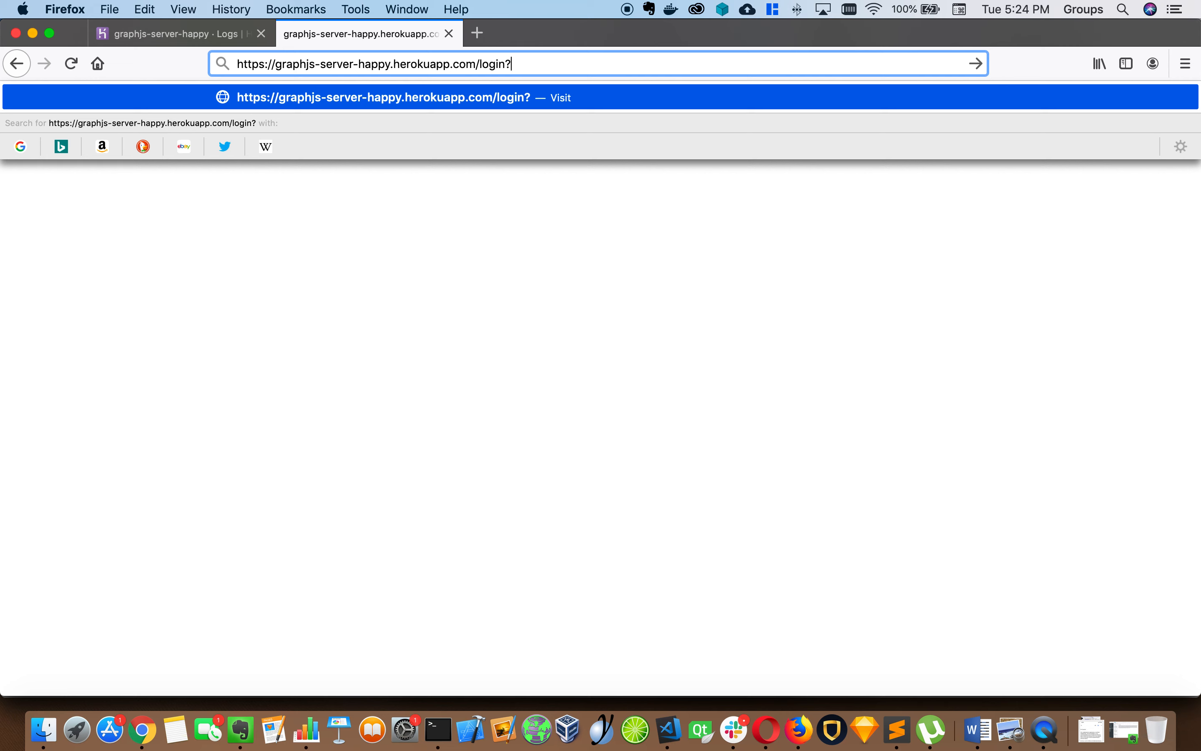
pyautogui.write('username=')
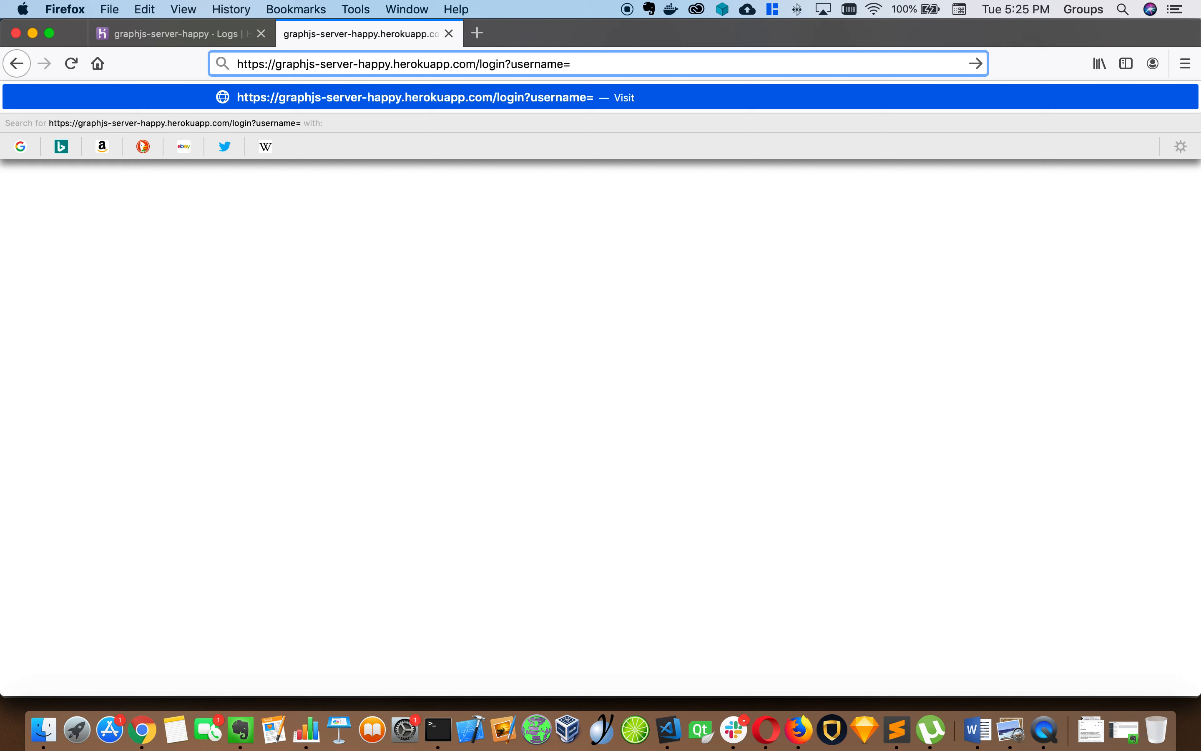
pyautogui.write('admin&password=')
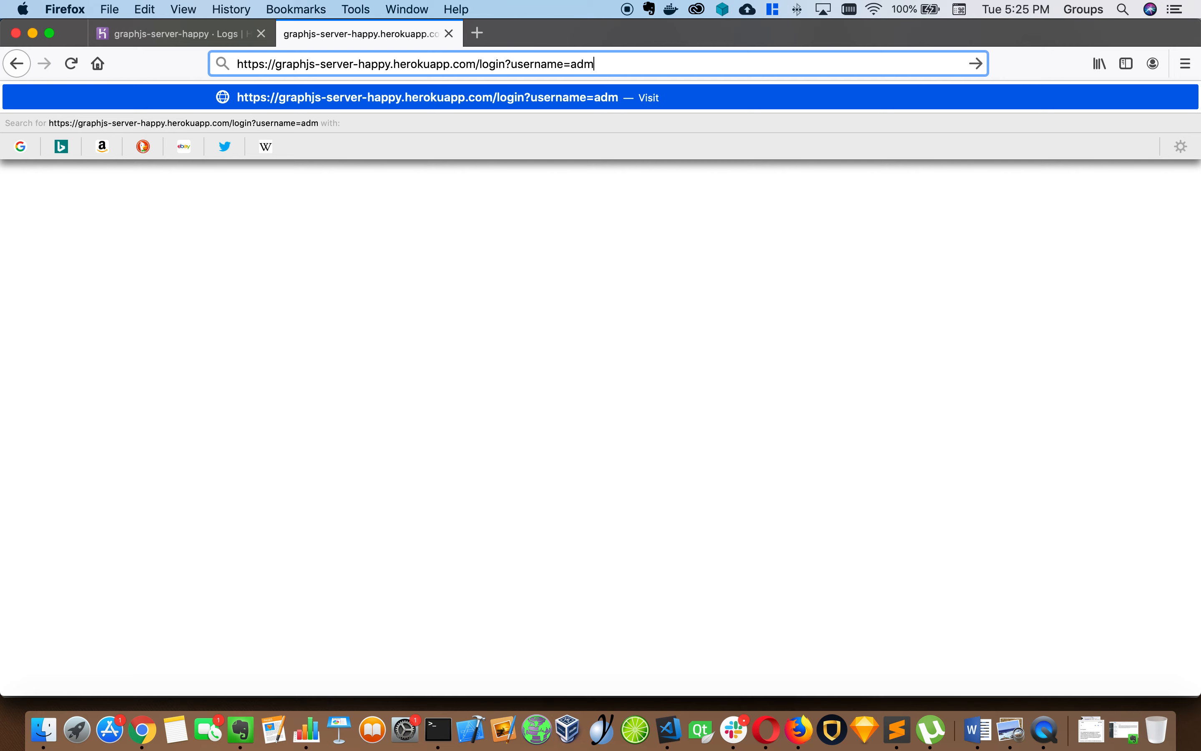
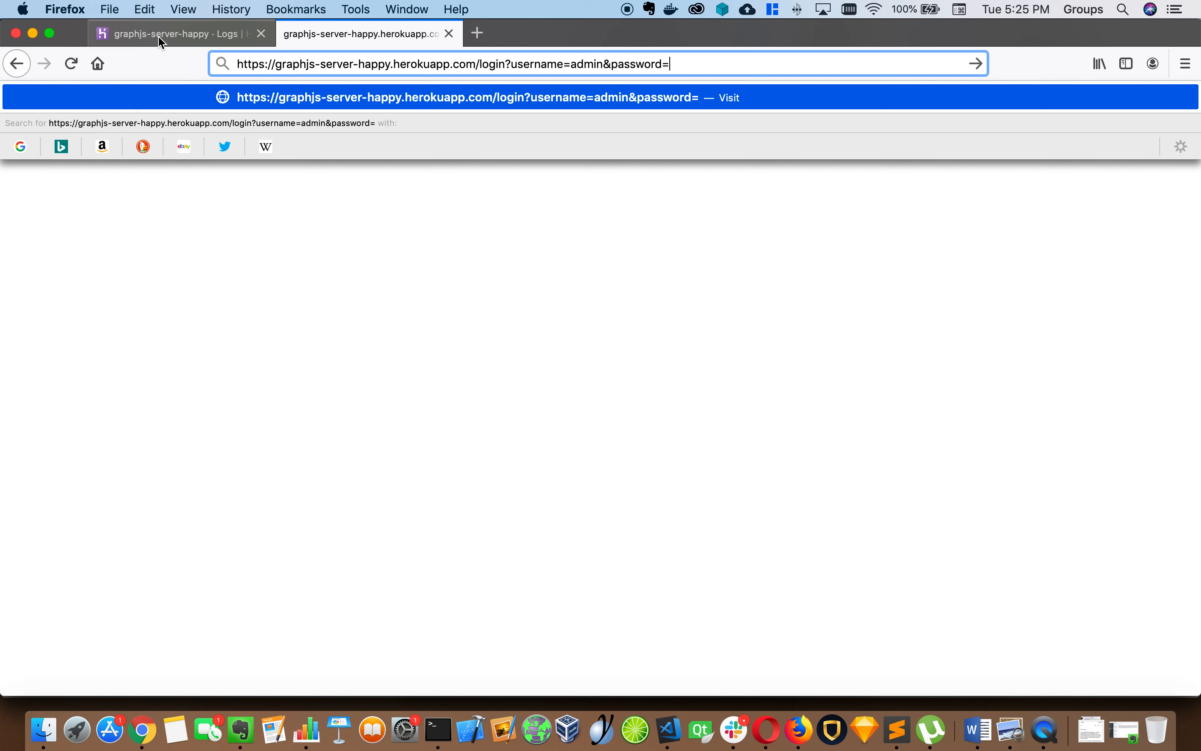
# Switch back to the graphjs-server-happy Heroku dashboard tab
pyautogui.click(163, 35)
# Reveal the Config Vars in the app's Settings and copy the FOUNDER_PASSWORD value
pyautogui.click(533, 206)
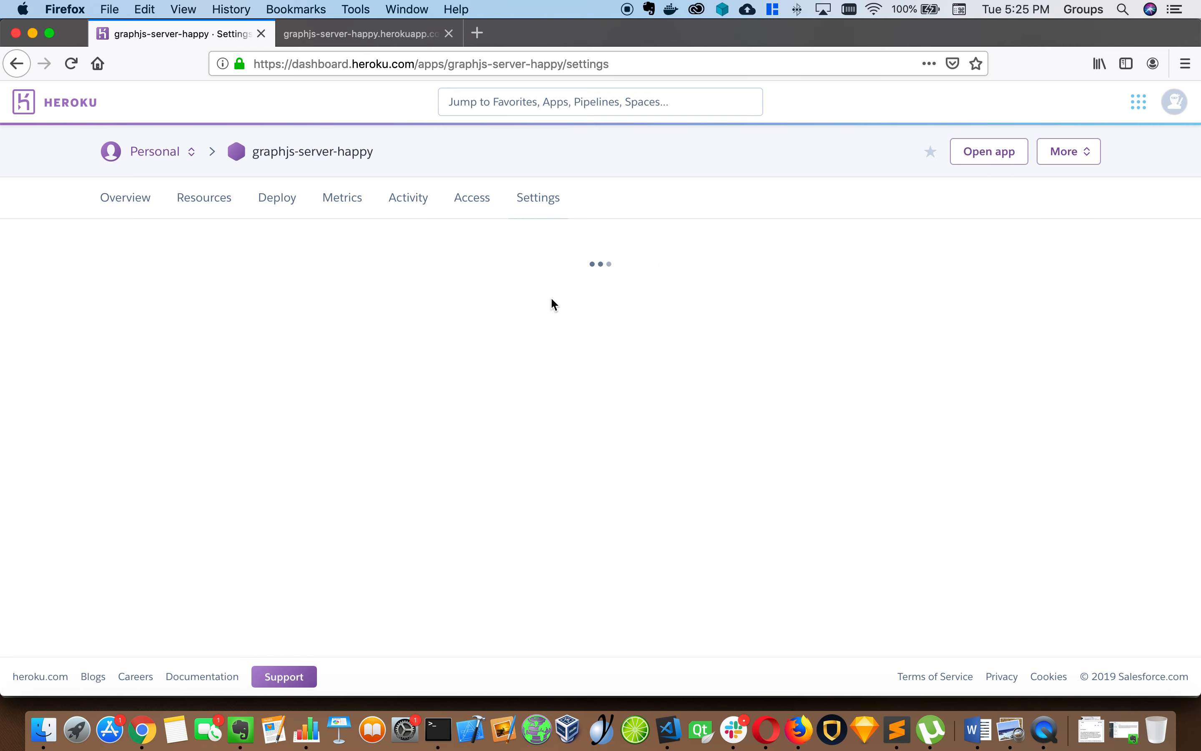
pyautogui.click(514, 388)
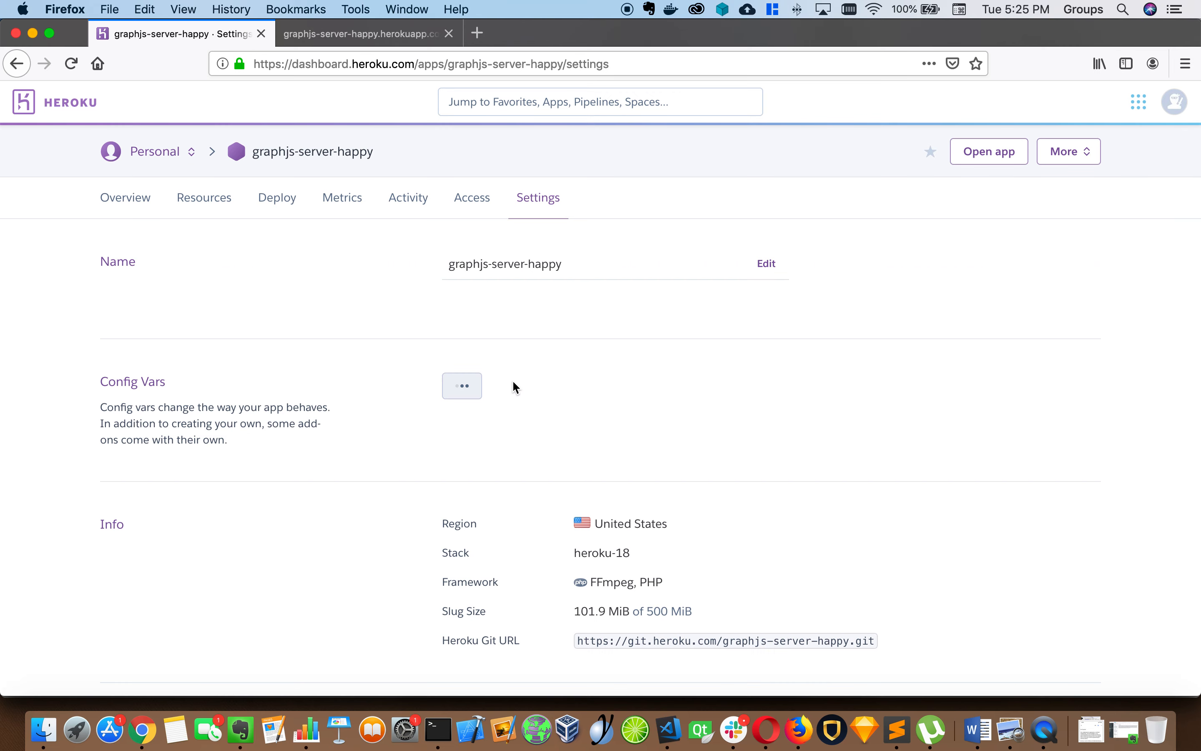
pyautogui.scroll(-5, 512, 386)
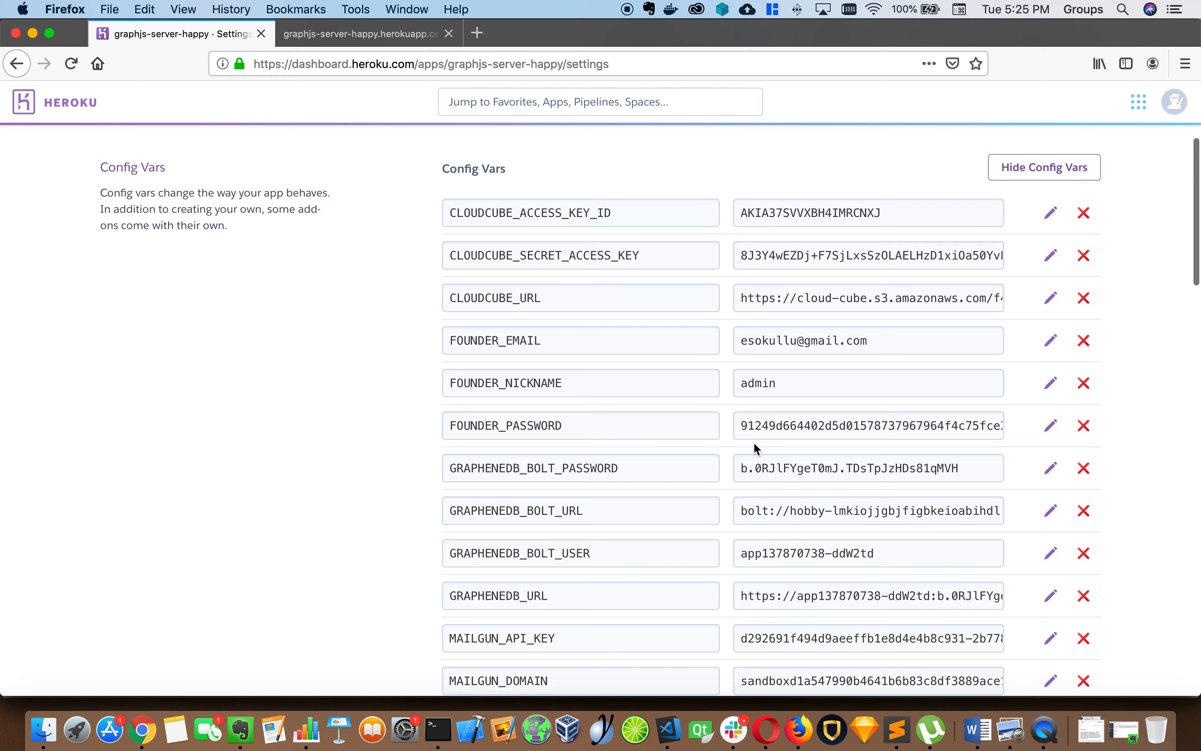
pyautogui.click(765, 419)
pyautogui.press('super+c')
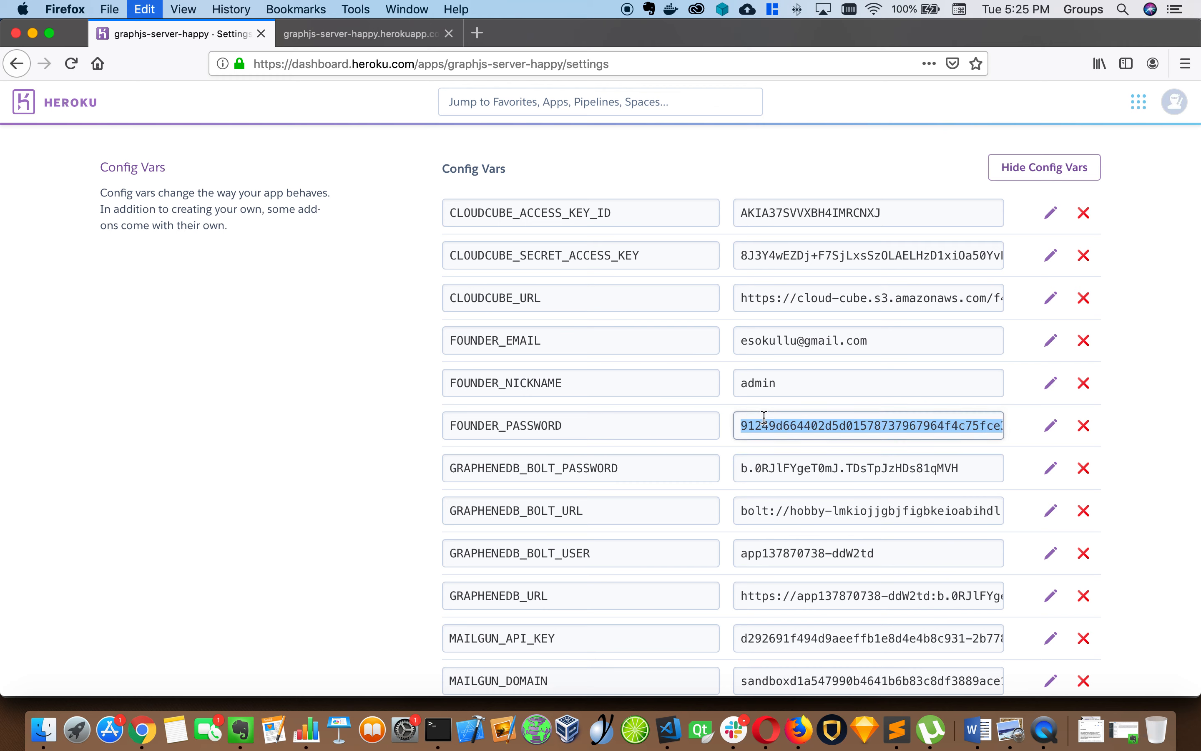
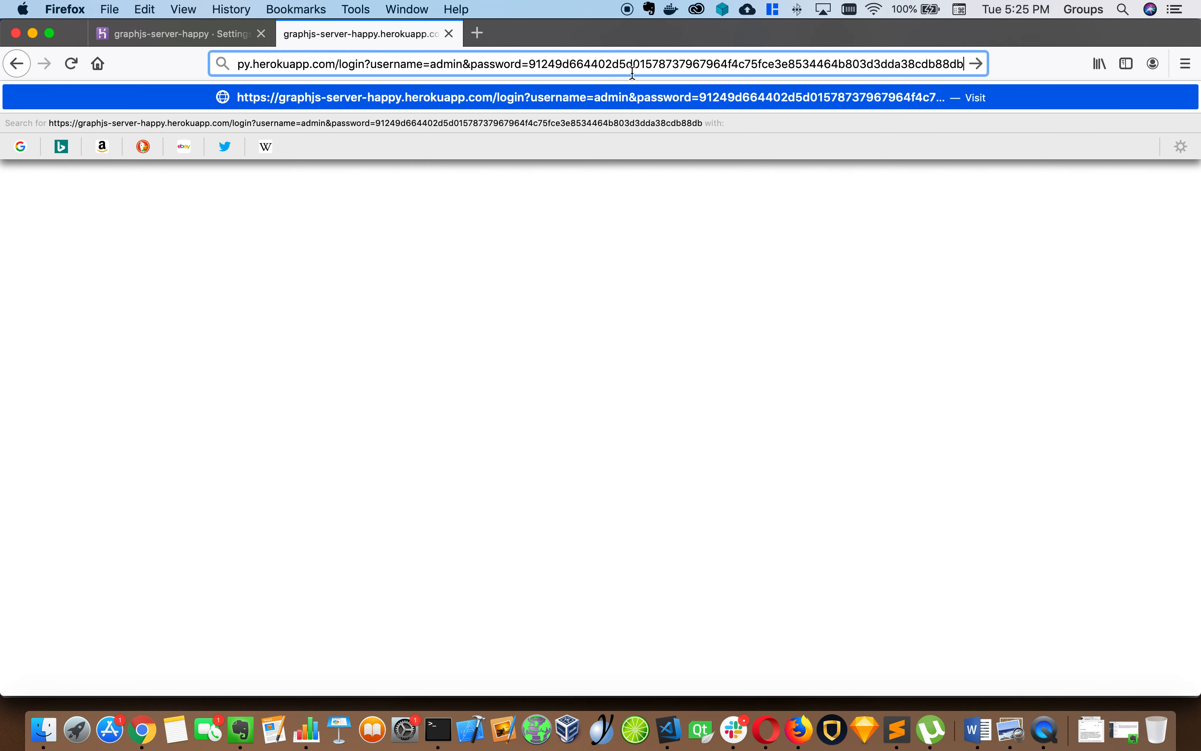
# Submit the admin login URL with the founder credentials, getting success true and a session id
pyautogui.press('Return')
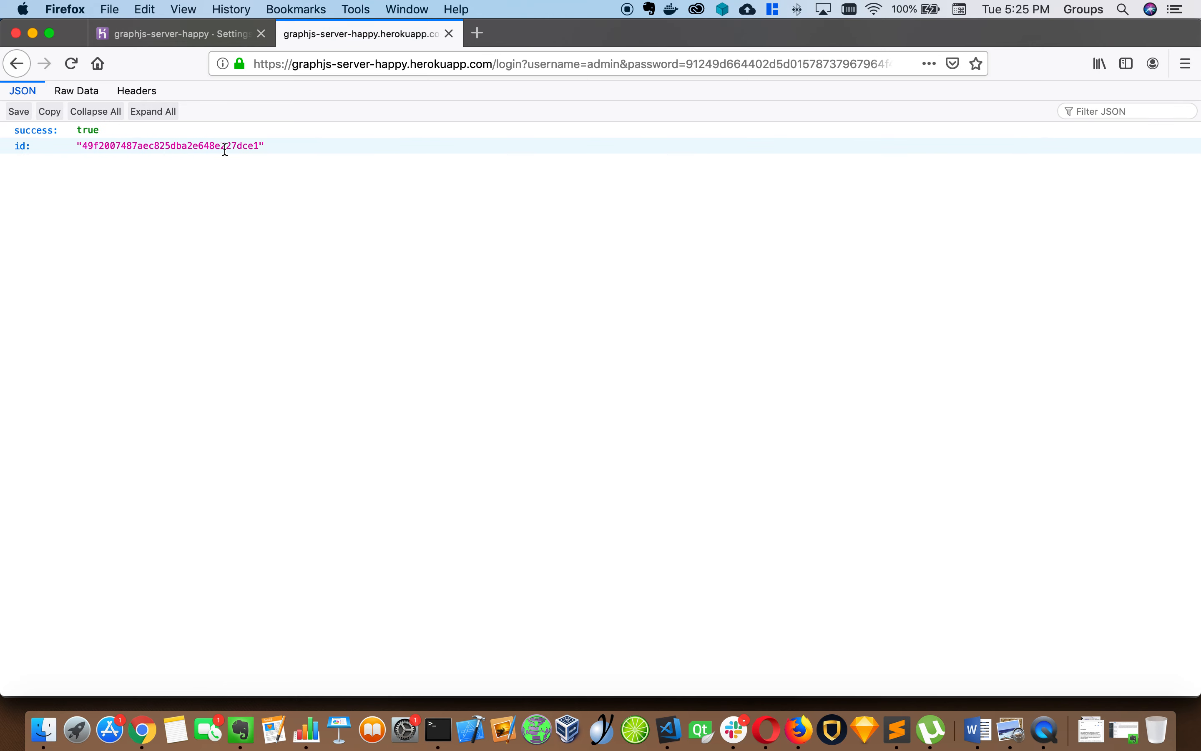
pyautogui.click(225, 149)
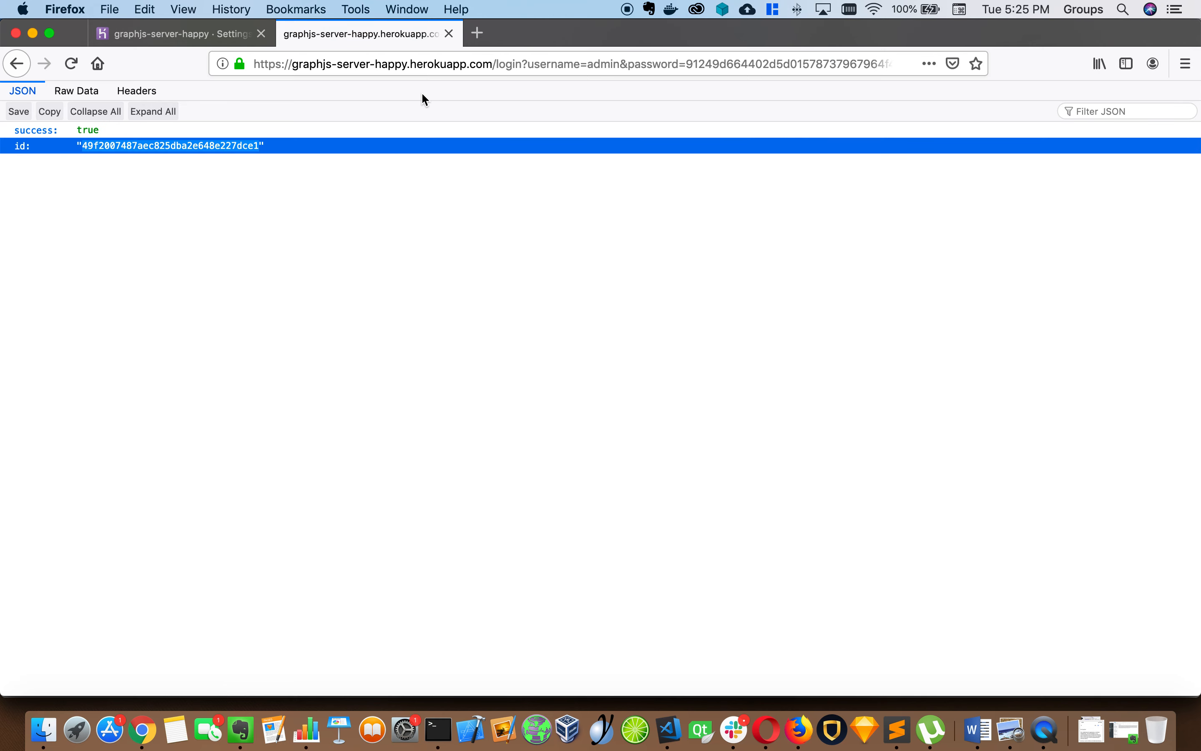
pyautogui.moveTo(496, 64); pyautogui.dragTo(993, 125)
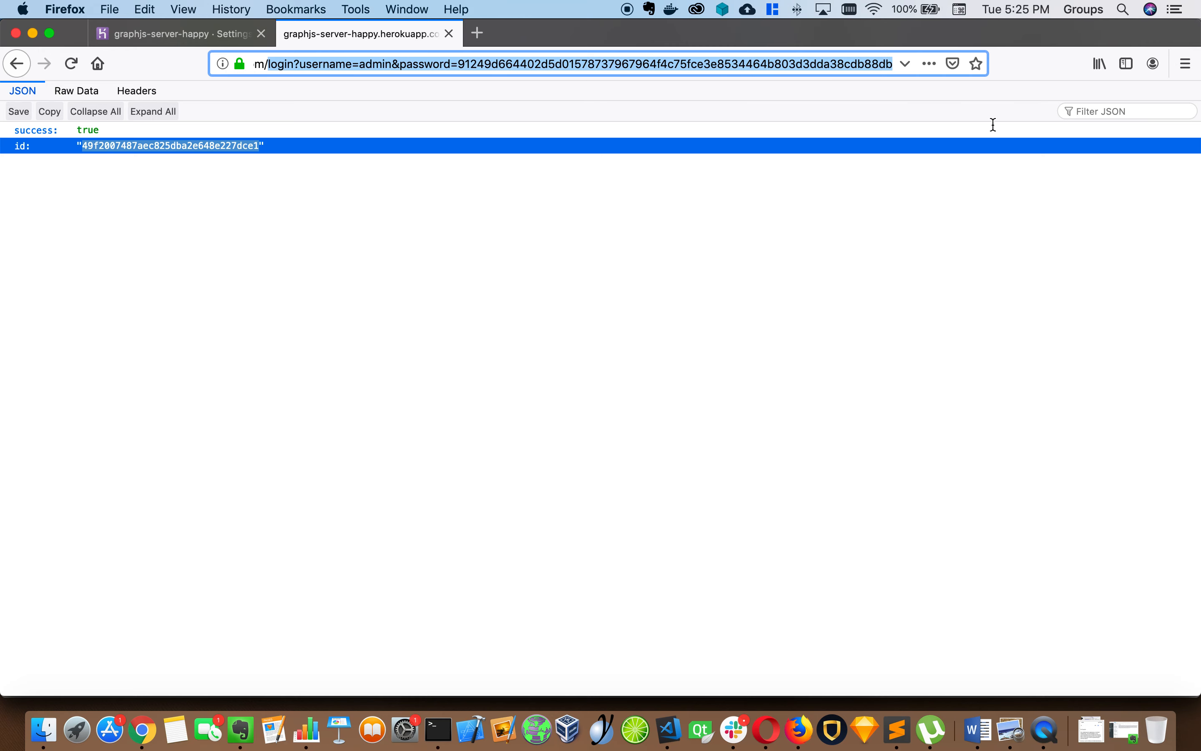
# Load /whoami in place of the login path, showing success true, the same id and editor true
pyautogui.press('BackSpace')
pyautogui.write('whoami')
pyautogui.press('Return')
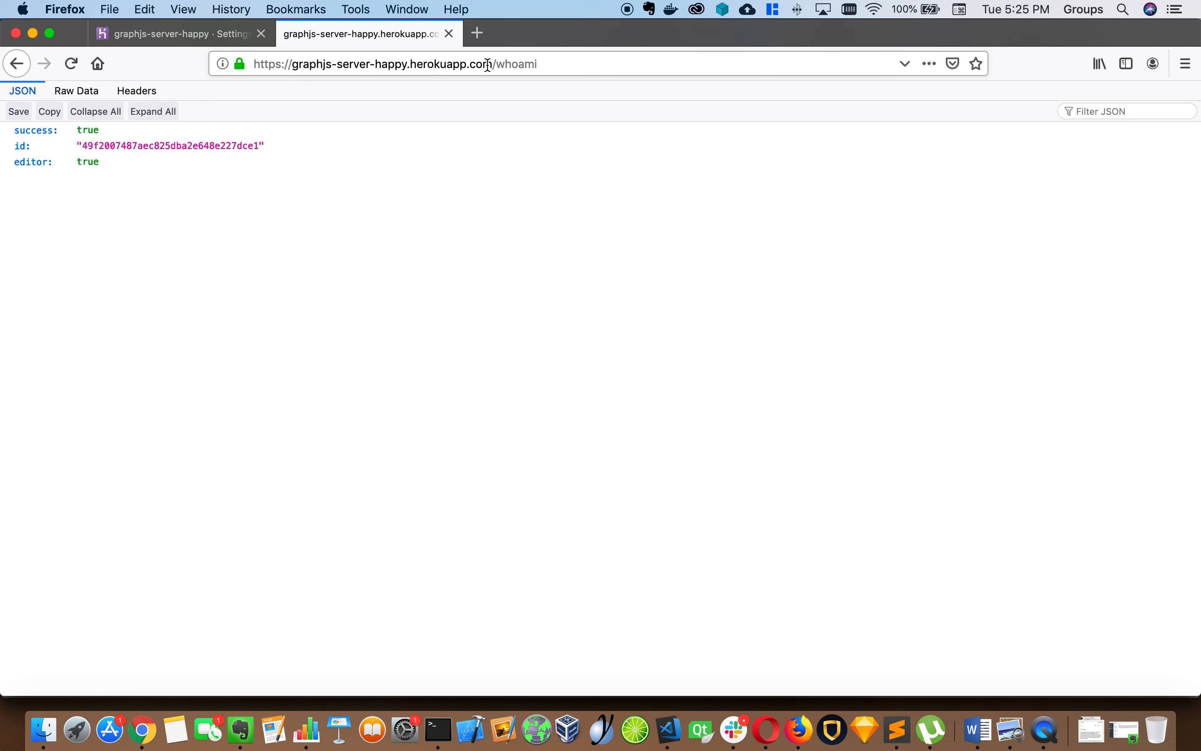
pyautogui.moveTo(491, 63); pyautogui.dragTo(266, 52)
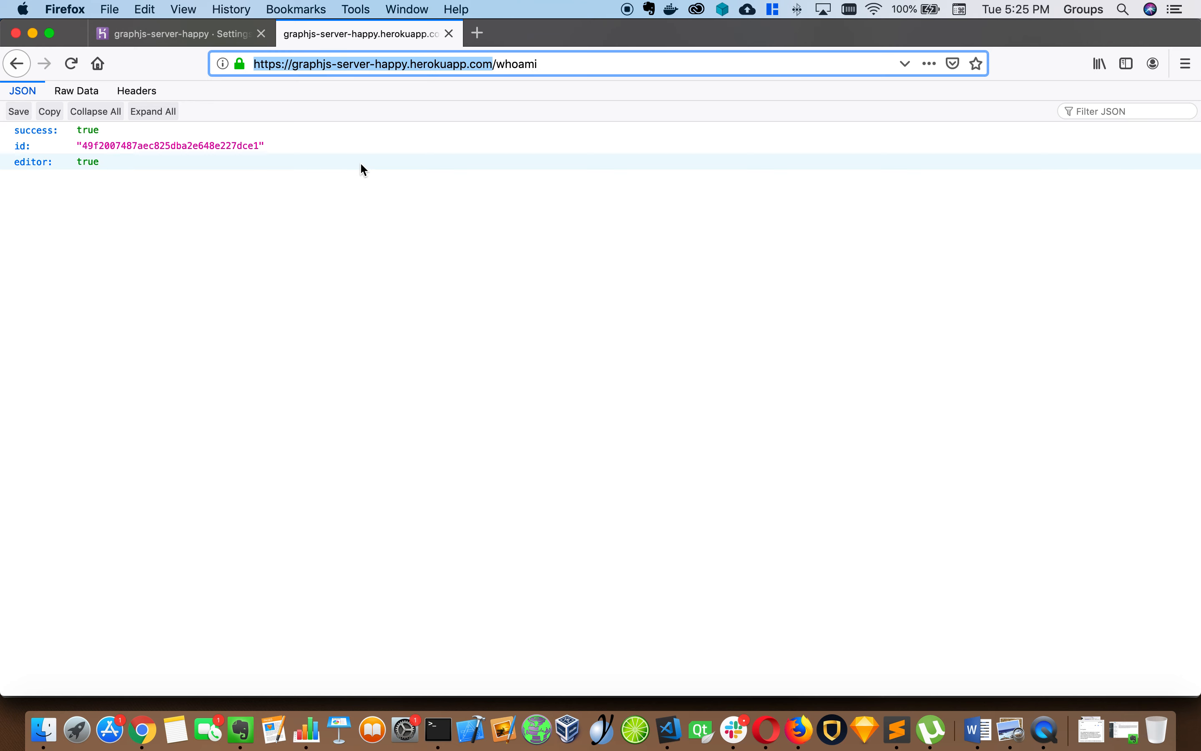